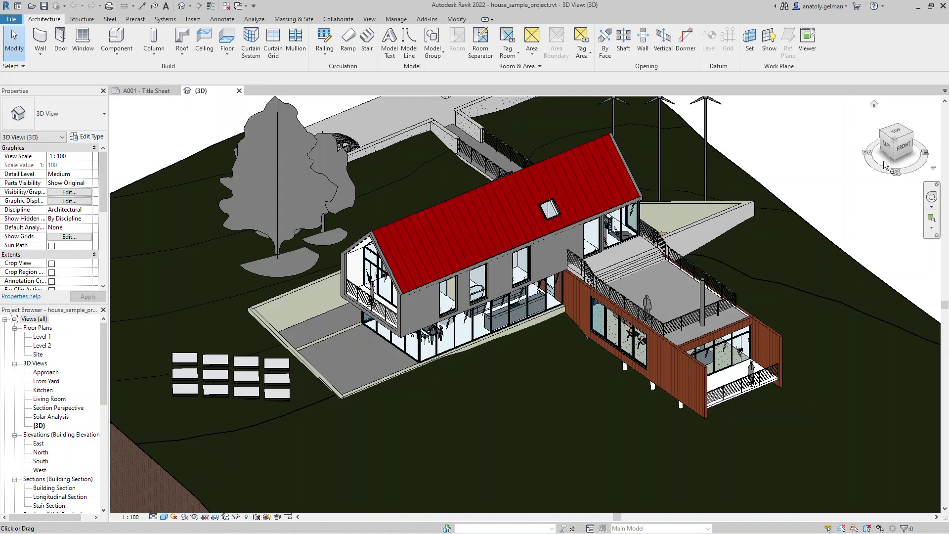
Step: Orbit the Revit 2022 house sample model in the 3D view to see another side
drag(887, 151, 891, 142)
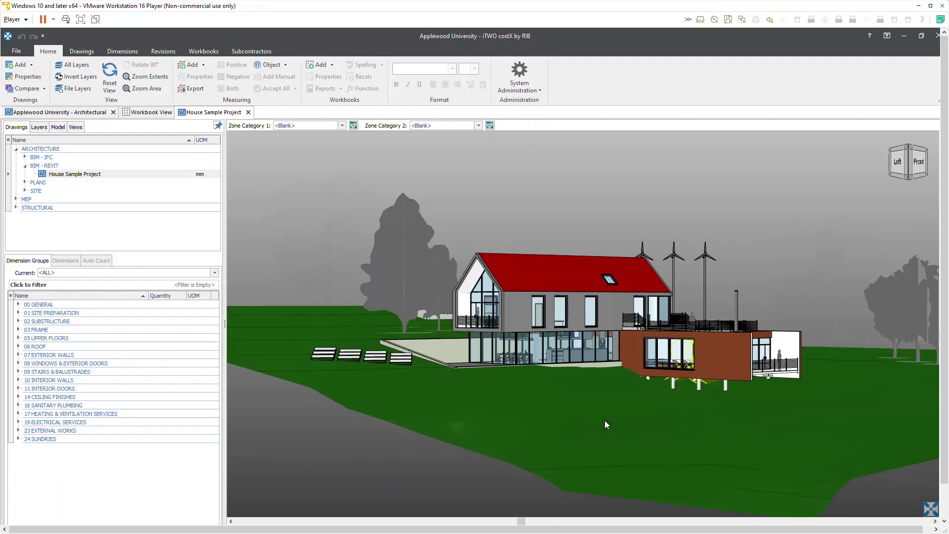
Step: Switch to the Applewood University - Architectural model and display it in wireframe
drag(604, 420, 598, 469)
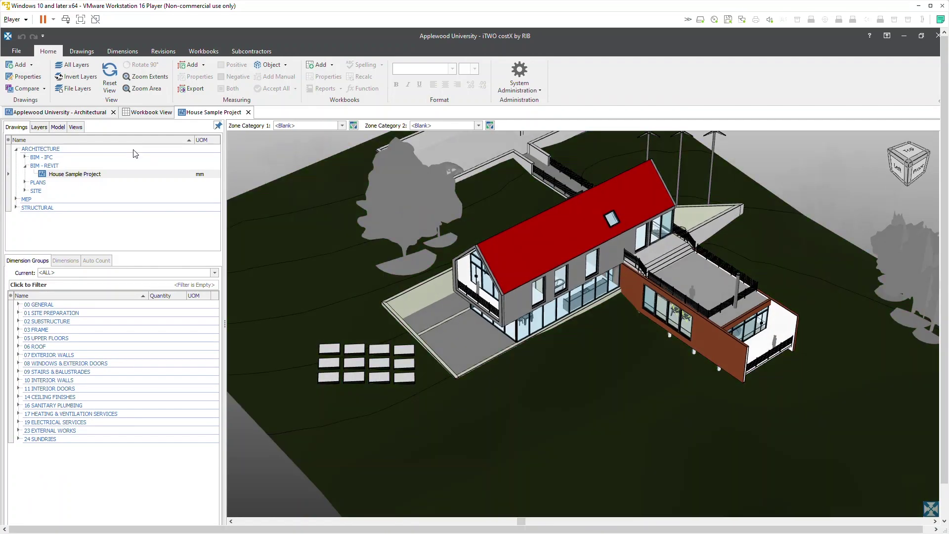
click(82, 114)
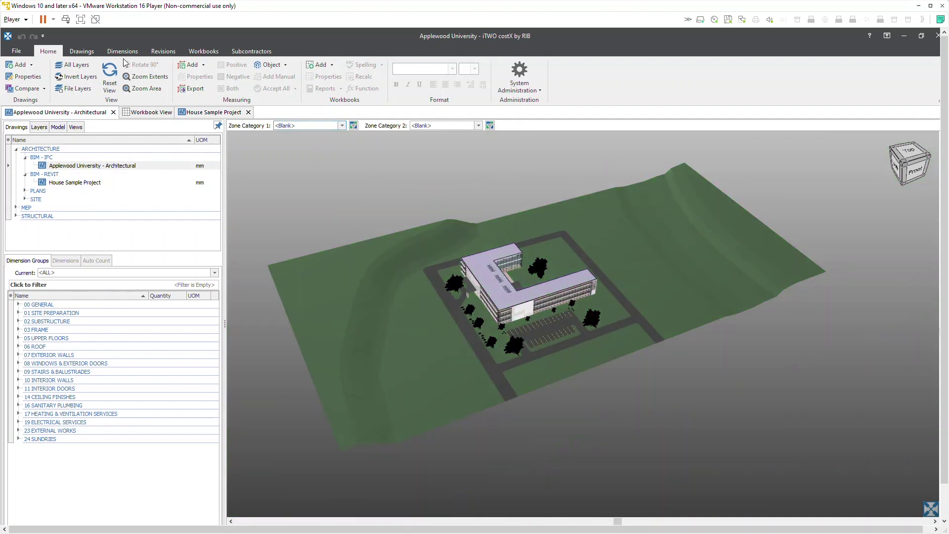
click(112, 55)
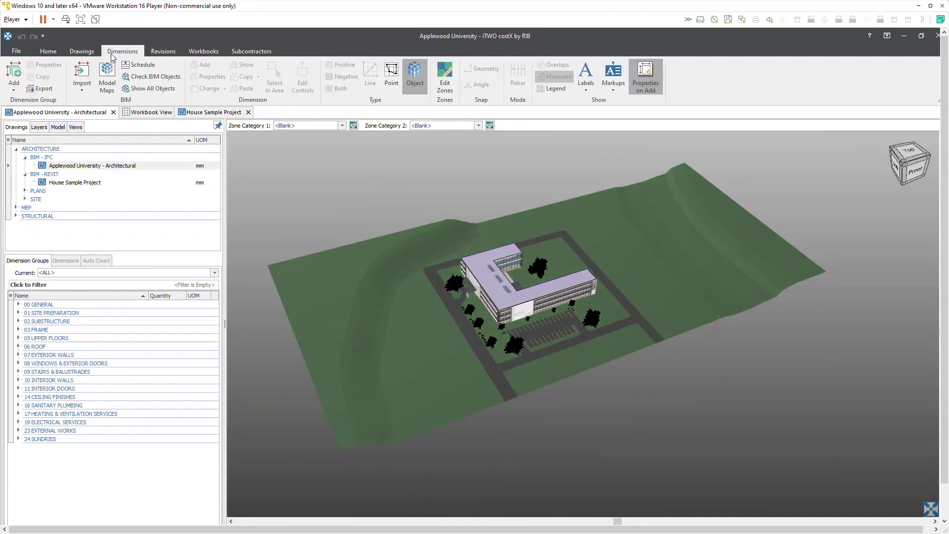
click(91, 53)
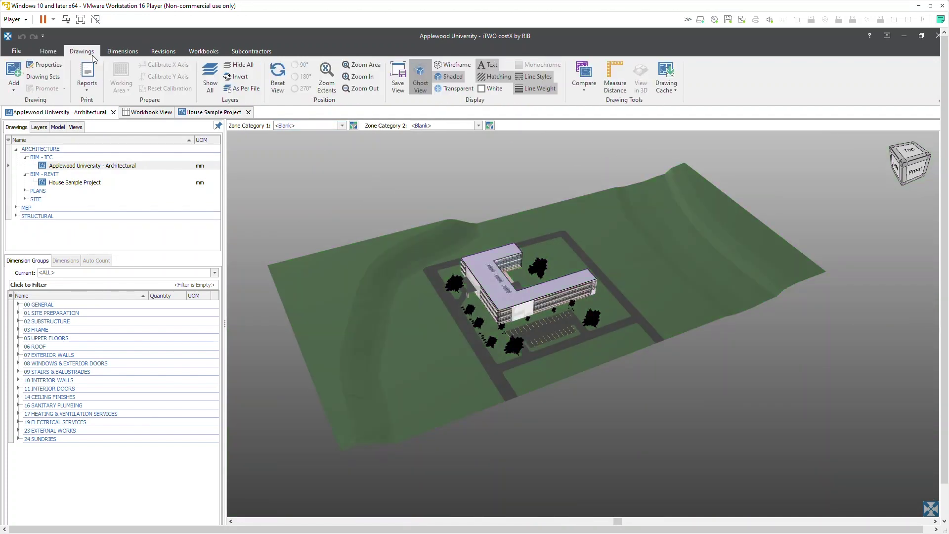
click(455, 67)
Step: Zoom and orbit in close around the L-shaped building
scroll(488, 277, up, 5)
scroll(494, 301, up, 3)
mouse_move(505, 333)
mouse_down()
mouse_move(506, 284)
mouse_move(467, 292)
mouse_move(478, 301)
mouse_up()
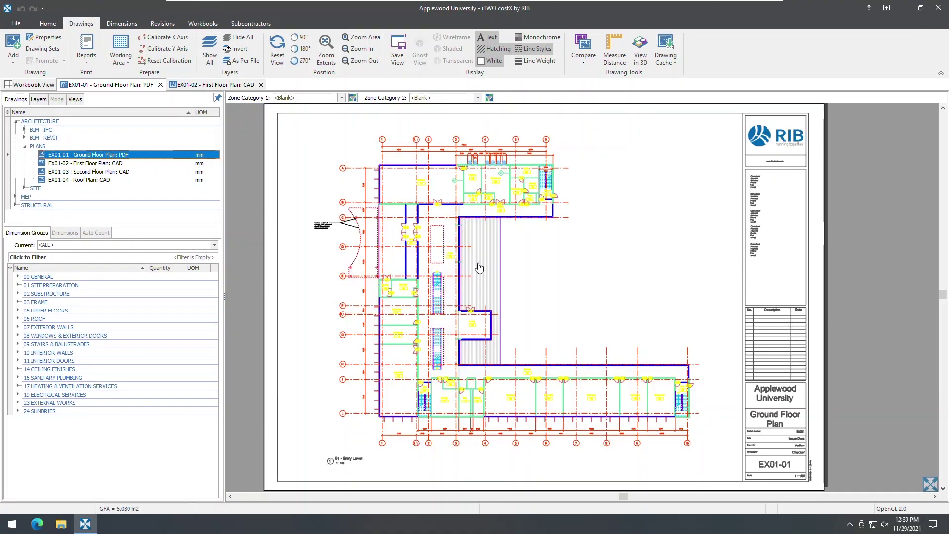
Step: In EX01-01's Drawing Properties, set default zones to Project Section B1 and Level L1
double_click(142, 154)
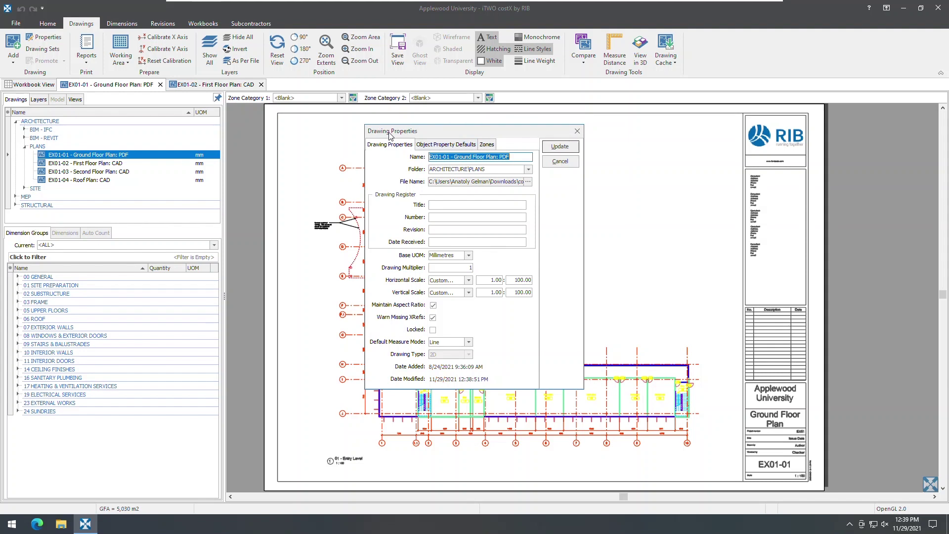
click(486, 145)
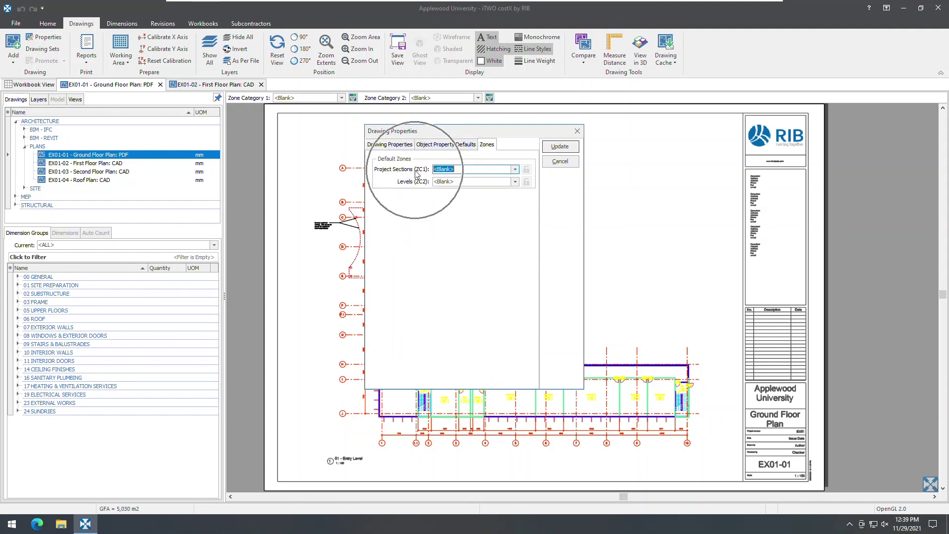
click(514, 170)
click(523, 196)
click(515, 181)
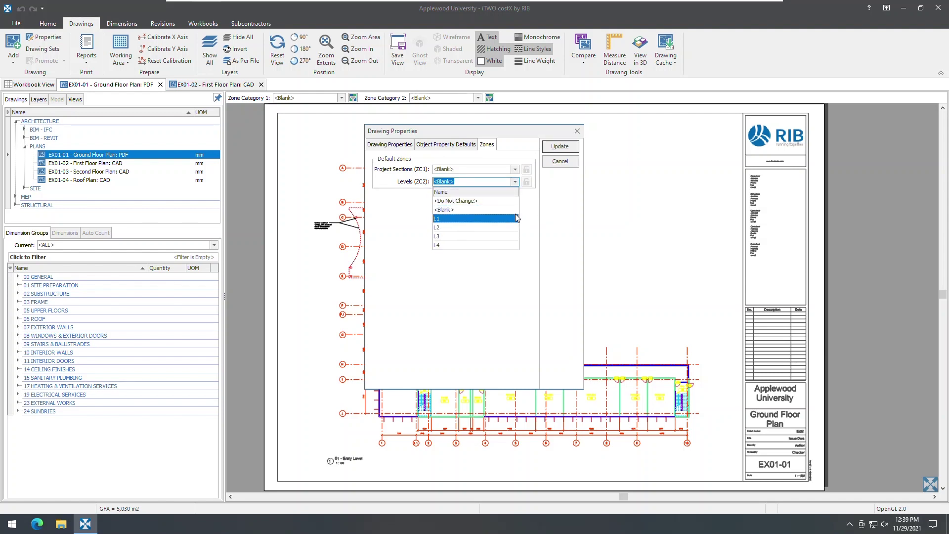
click(524, 185)
click(515, 170)
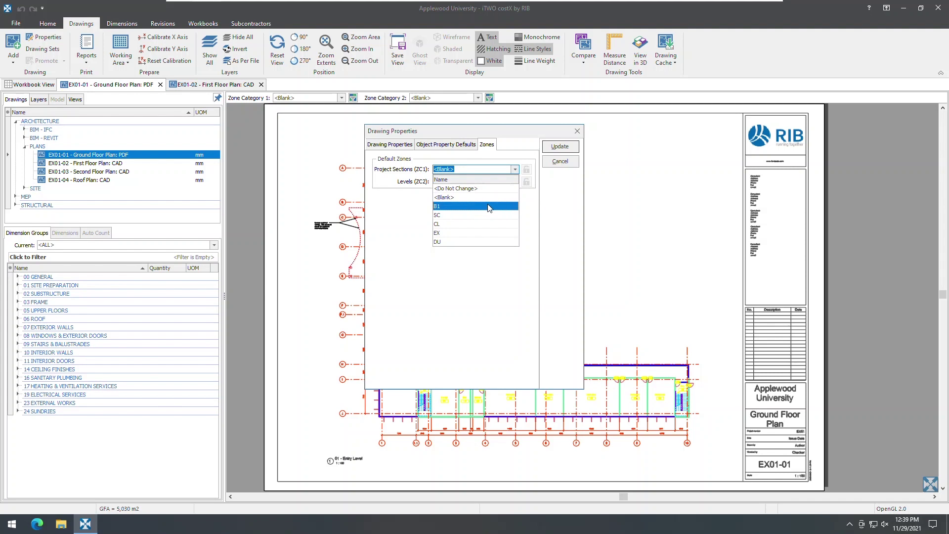
click(489, 206)
click(489, 181)
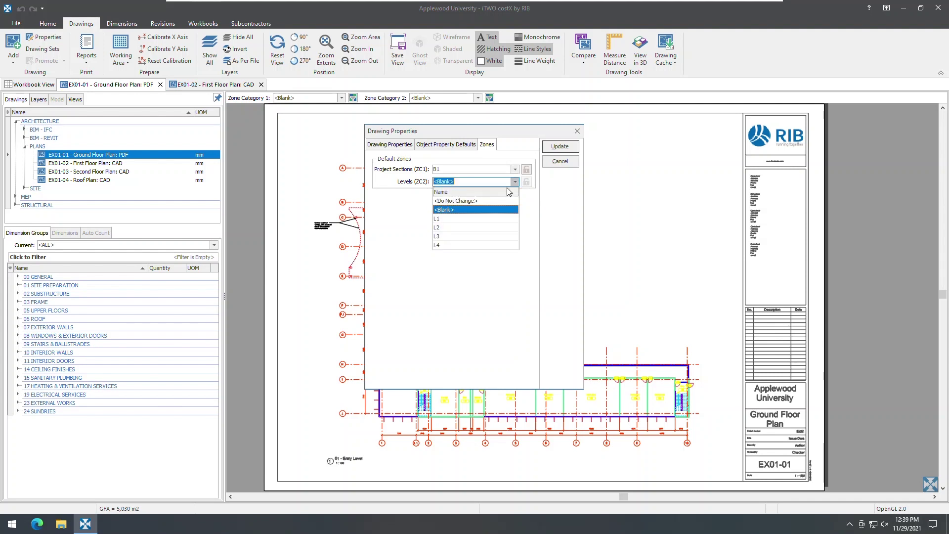
click(488, 219)
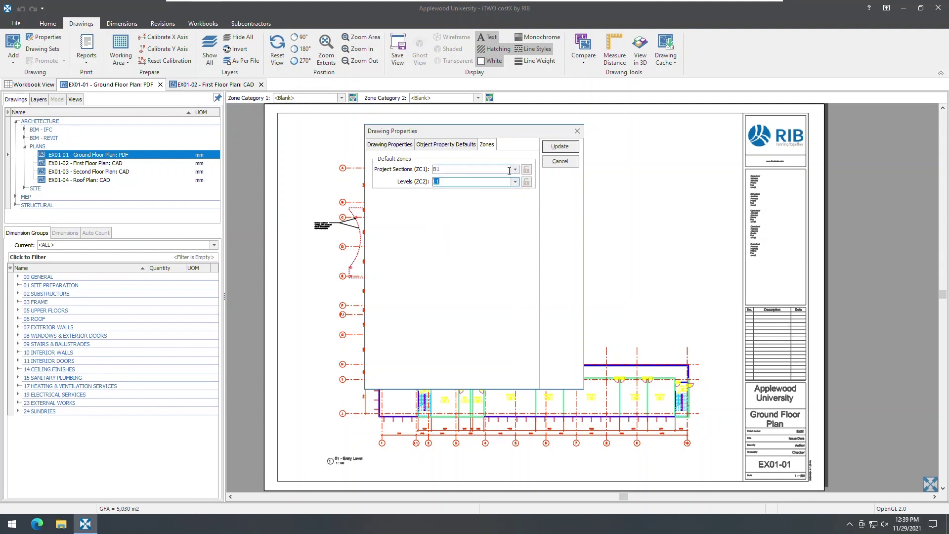
Step: Apply the B1/L1 defaults, try zones CL and L3, then close and reopen EX01-01
click(560, 147)
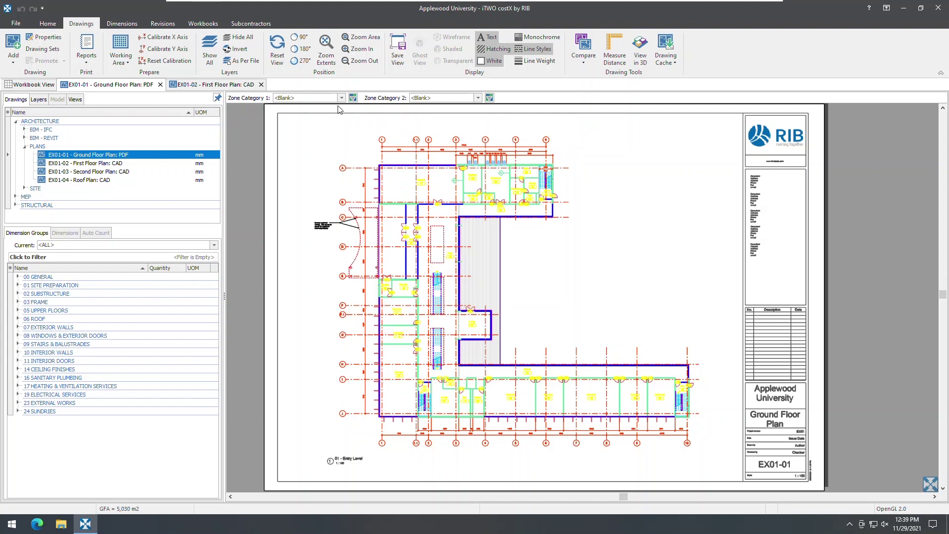
key(ctrl)
click(341, 98)
click(314, 127)
click(478, 98)
click(451, 125)
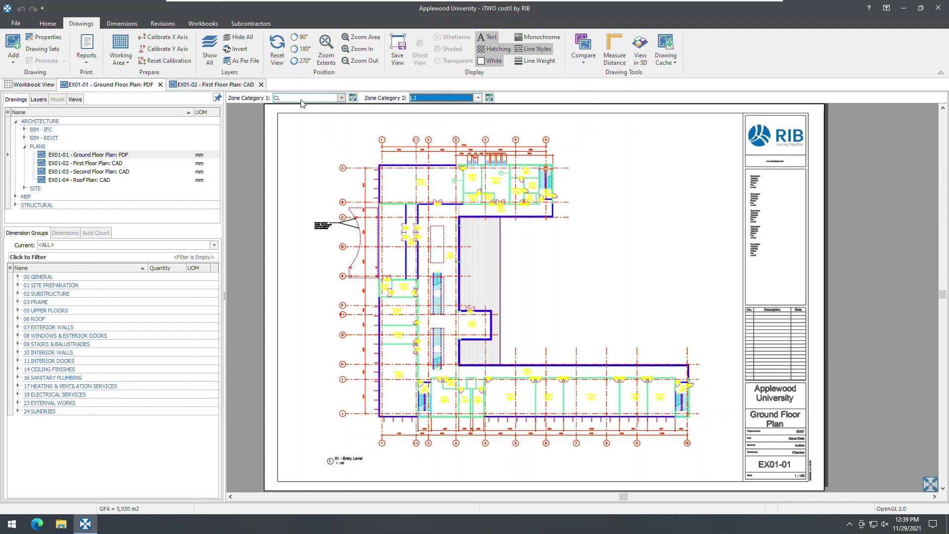
click(160, 85)
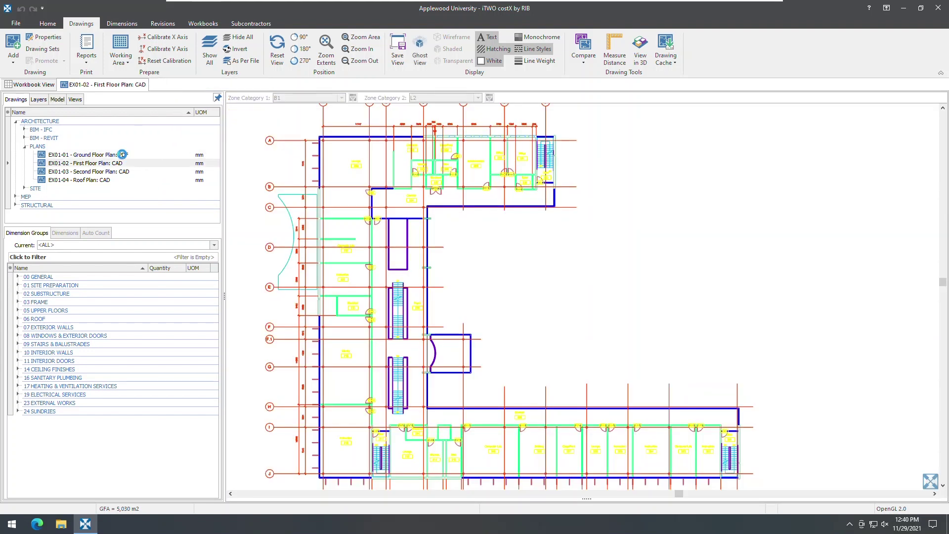
double_click(122, 154)
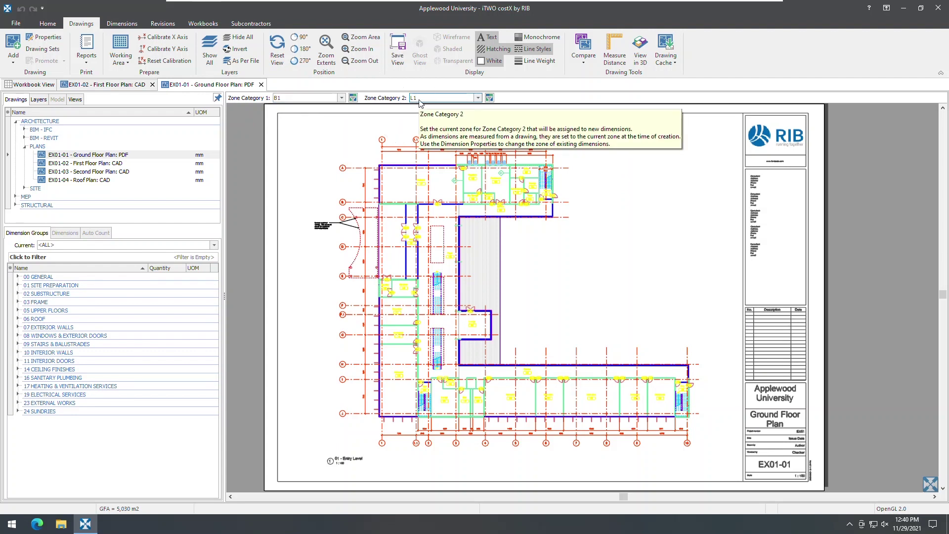
Step: Lock both the project section and level default zones for EX01-01 and update
double_click(181, 155)
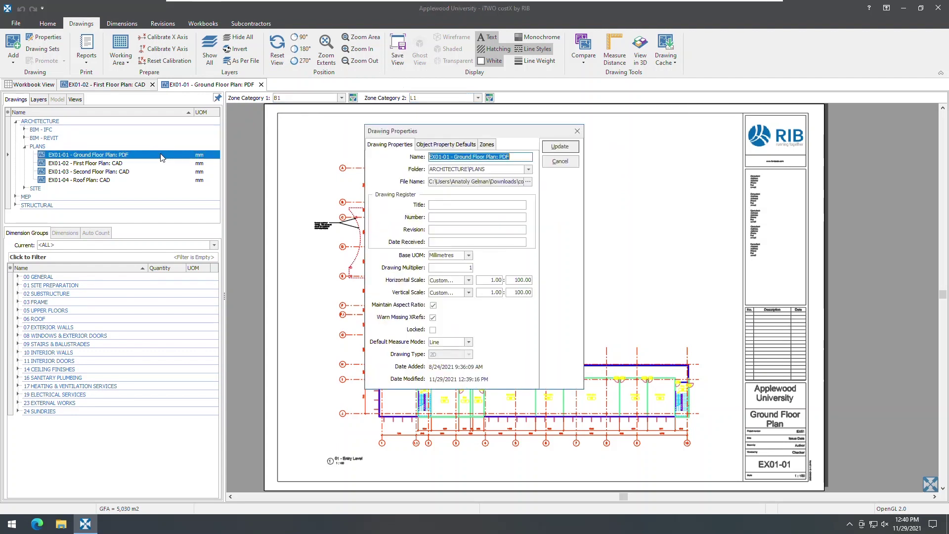
click(486, 144)
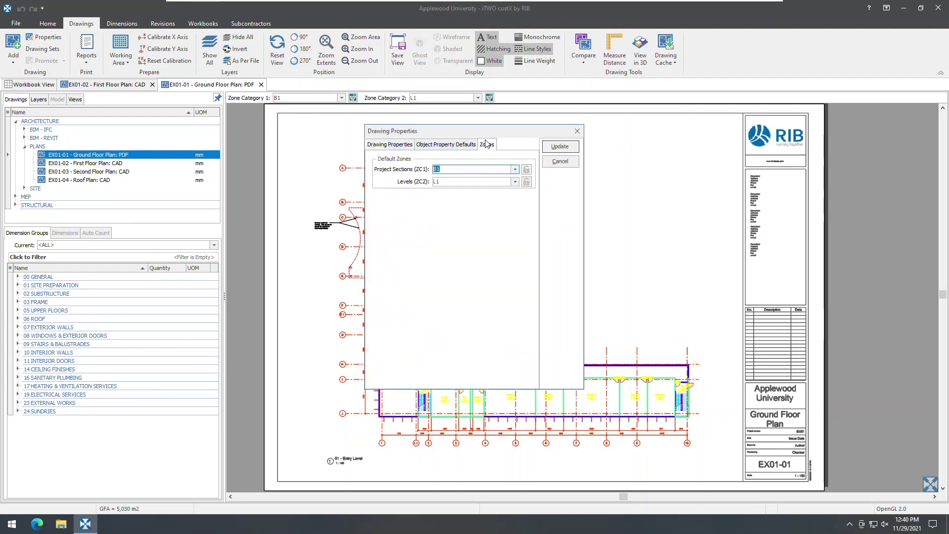
click(527, 170)
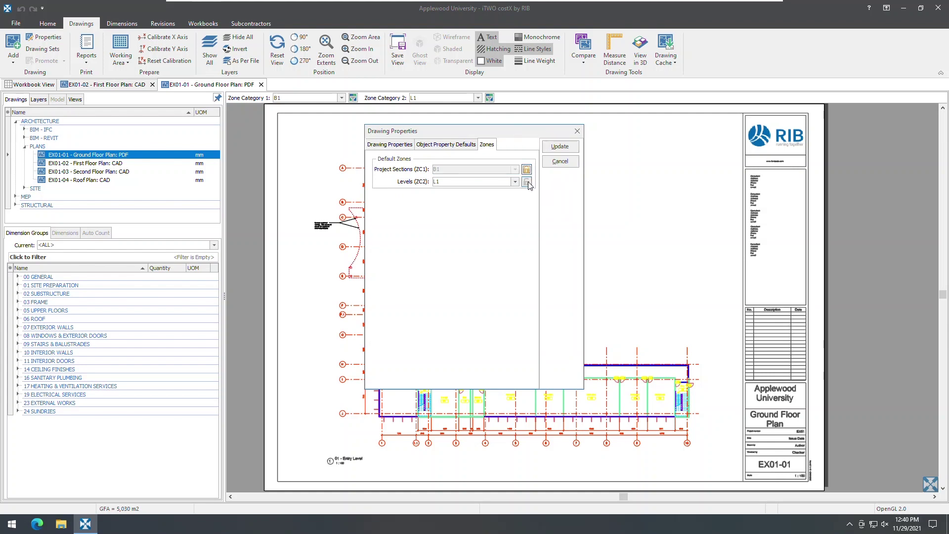
click(526, 182)
click(559, 146)
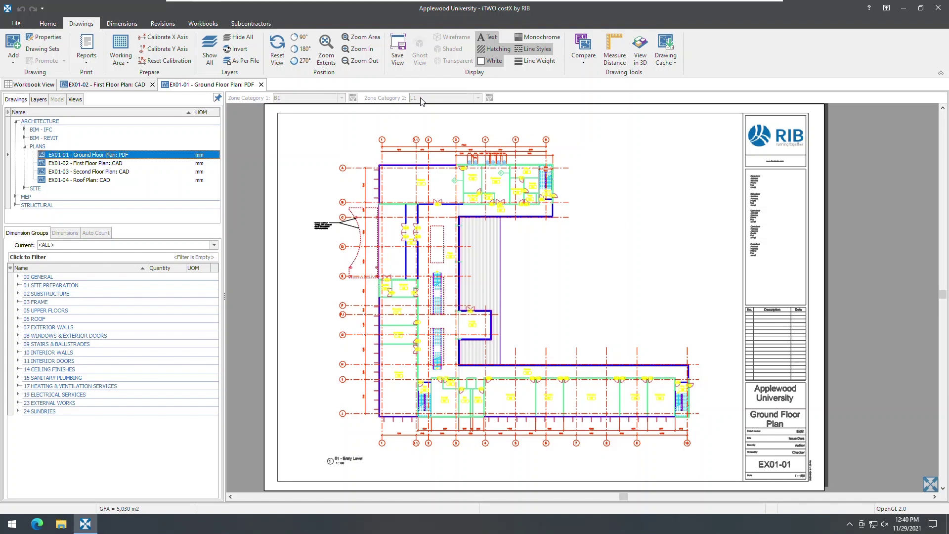
Step: Unlock both zones and set project section and level to <Do Not Change>
double_click(152, 158)
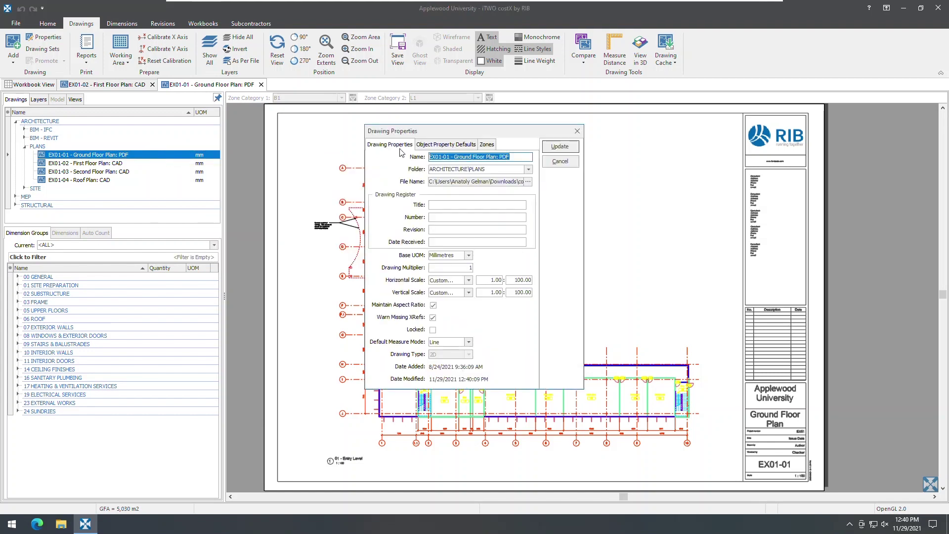
click(493, 148)
click(526, 169)
click(527, 182)
click(515, 169)
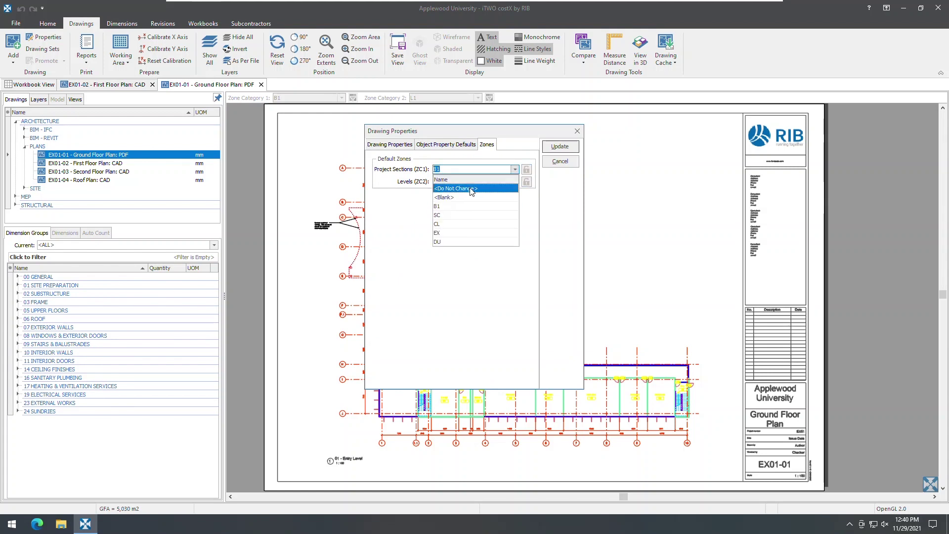
click(462, 191)
click(515, 182)
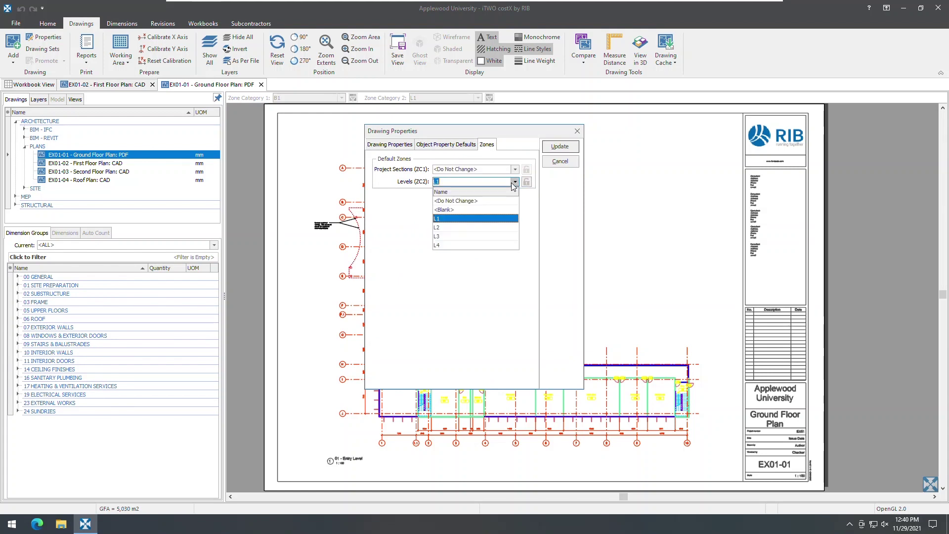
click(448, 202)
click(551, 147)
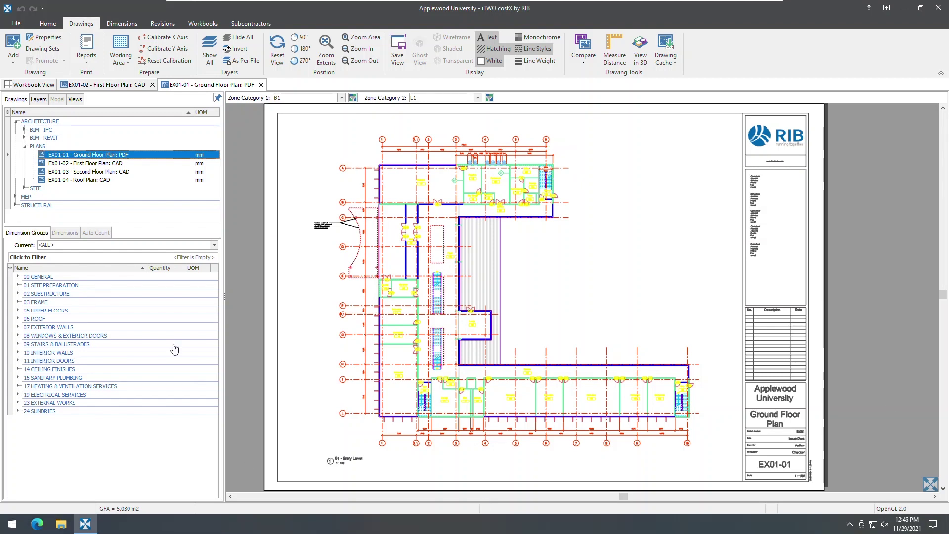
Step: Open the project's properties and close them without changes
click(16, 23)
click(41, 284)
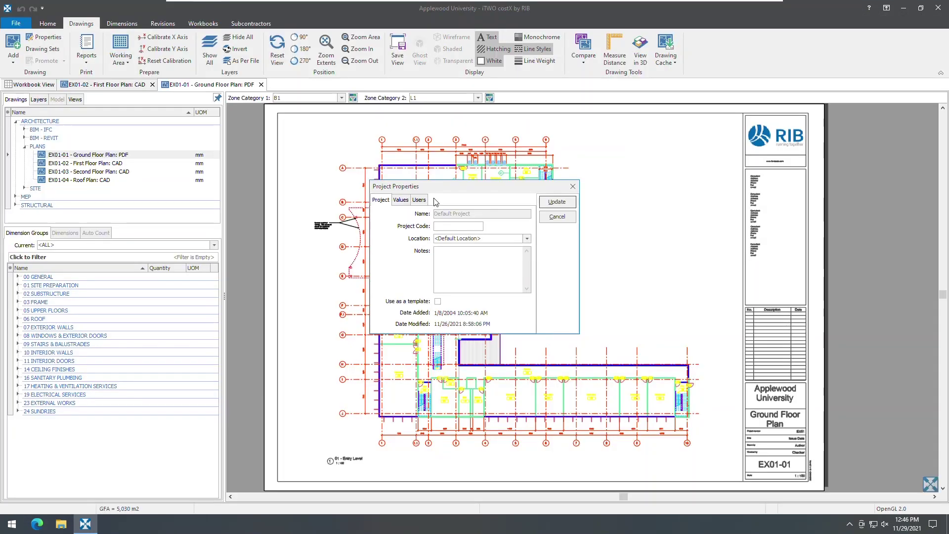
click(551, 218)
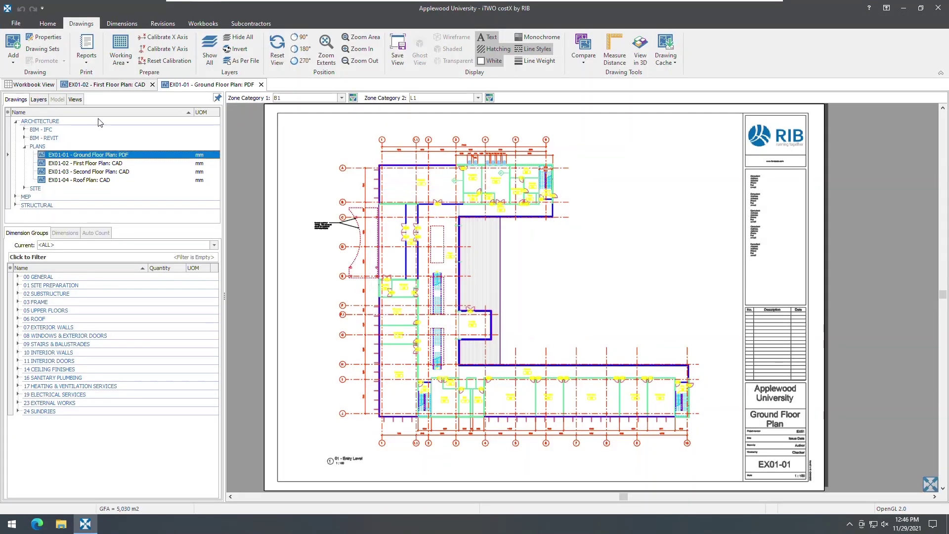
Step: Review Building Properties zones, expanding Levels L1 to L4, then cancel the dialog
click(13, 23)
click(30, 145)
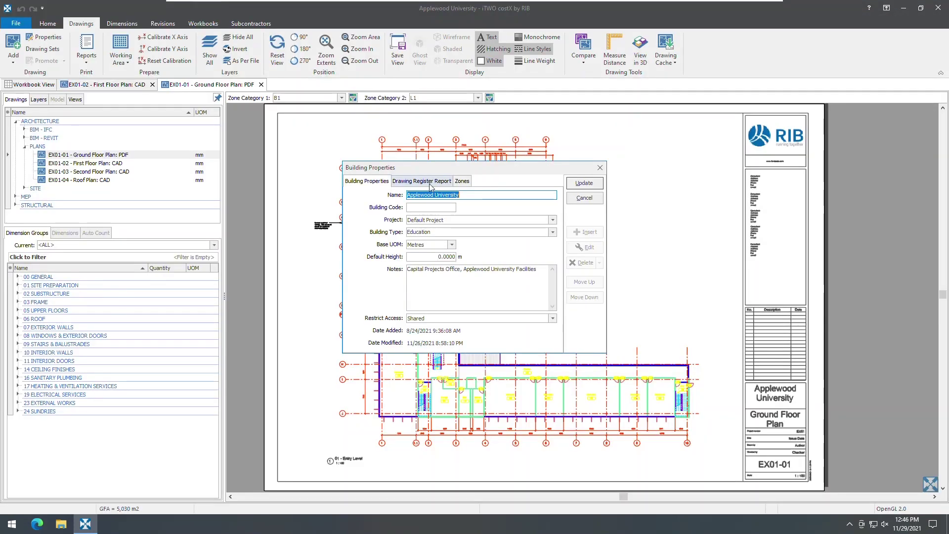
click(461, 182)
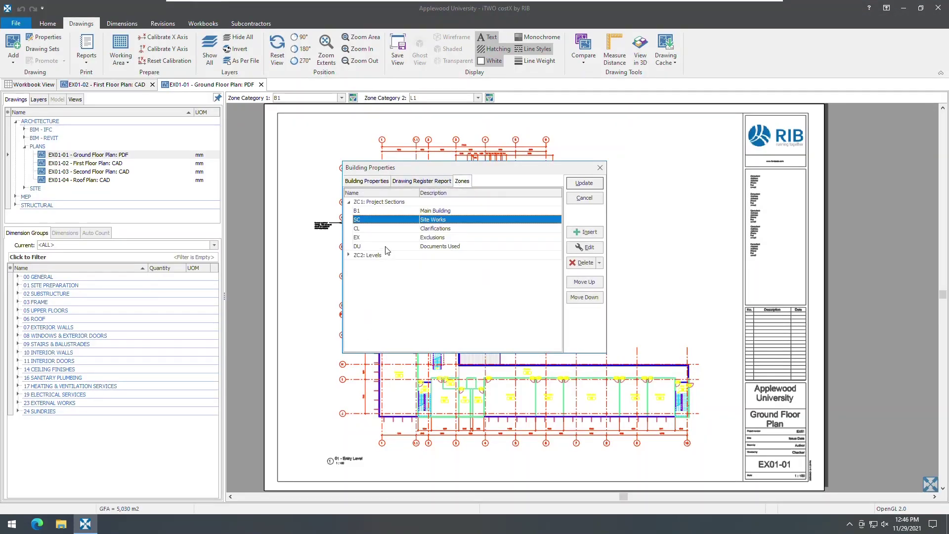
click(349, 256)
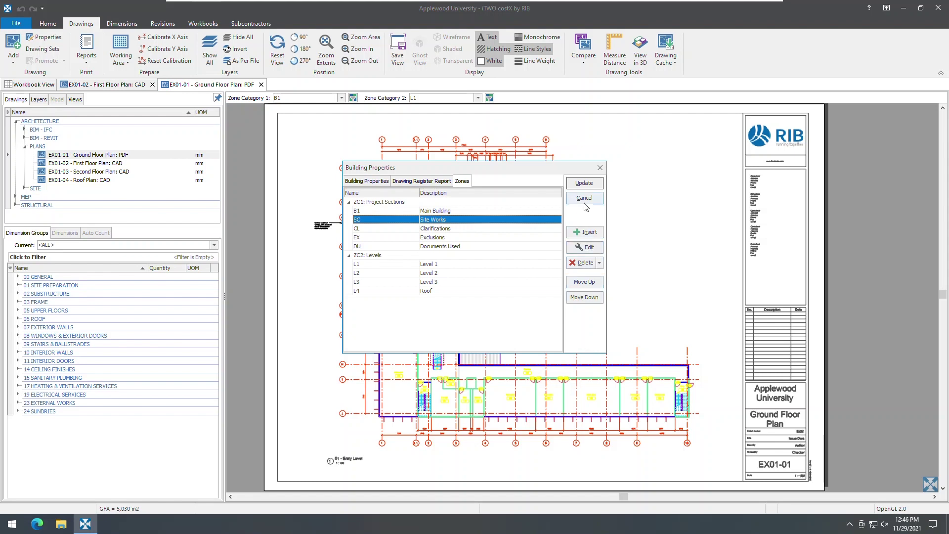
click(584, 183)
Step: Open Edit Zones from the Dimensions ribbon and expand ZC2: Levels to show L1 to L4 Roof
click(123, 24)
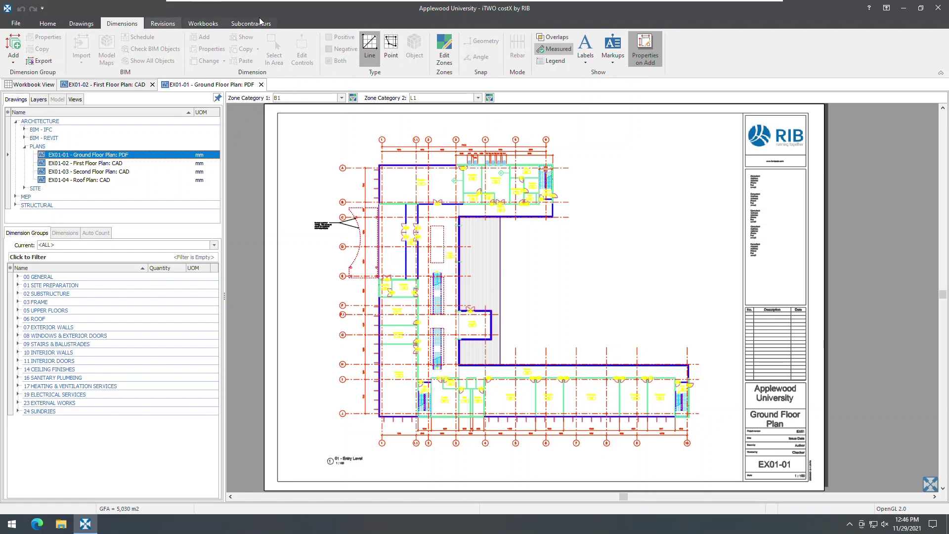
click(445, 50)
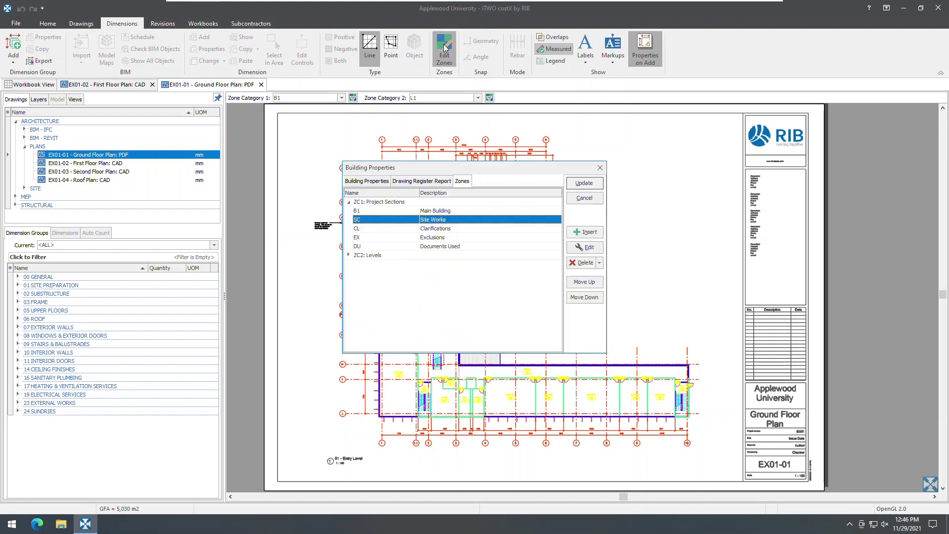
click(349, 254)
click(366, 169)
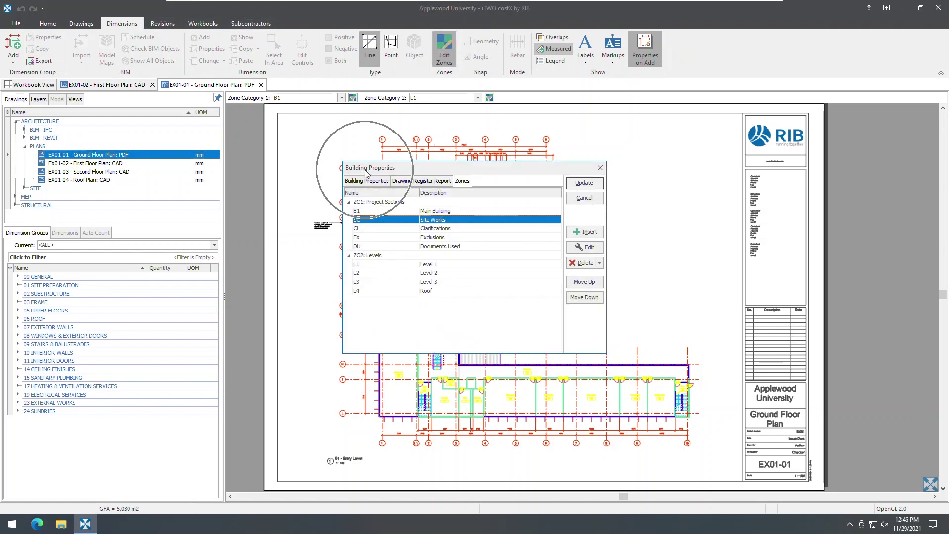
click(599, 262)
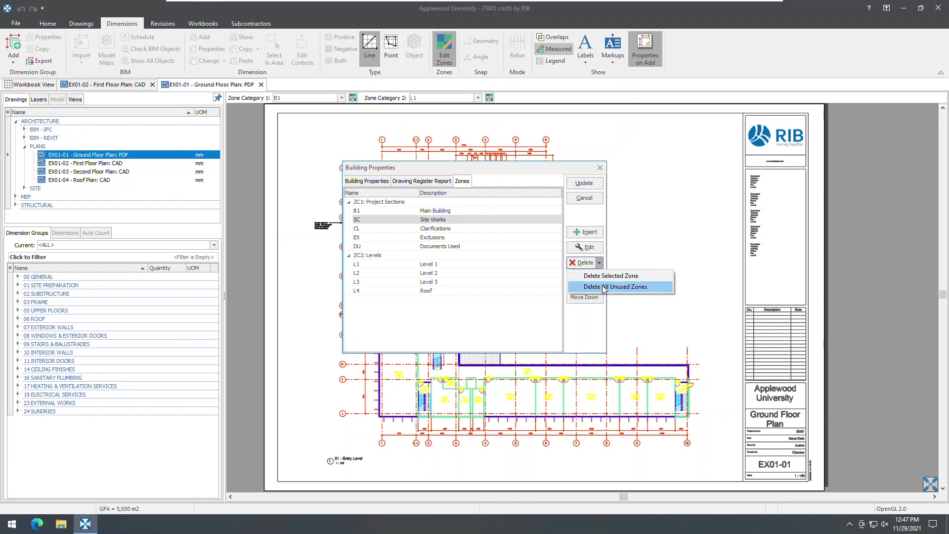
click(603, 287)
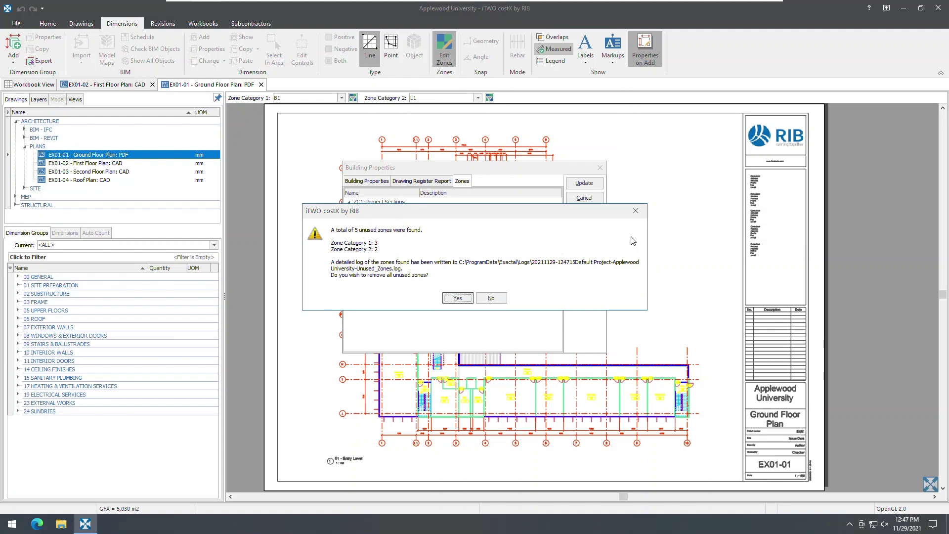
click(635, 211)
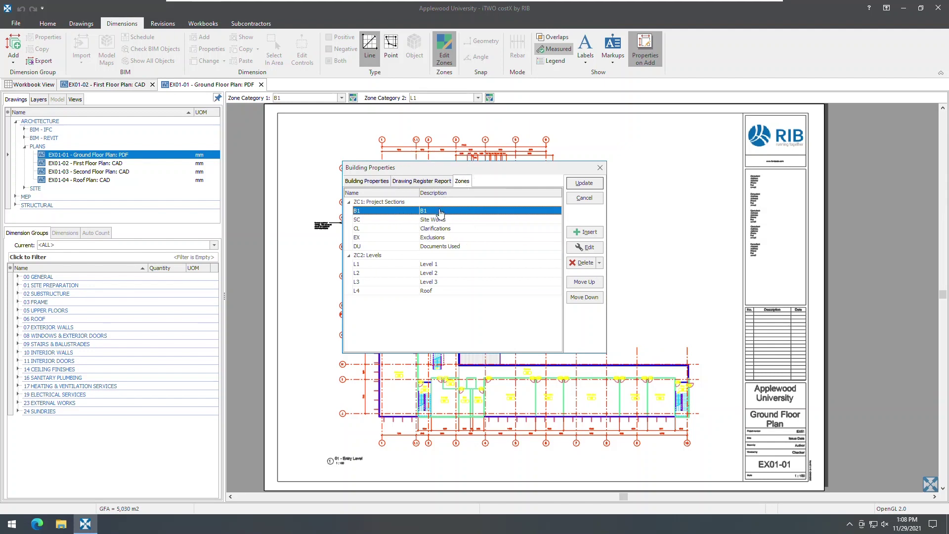
Step: Edit zone B1 and change its description to 'Main Building'
click(584, 247)
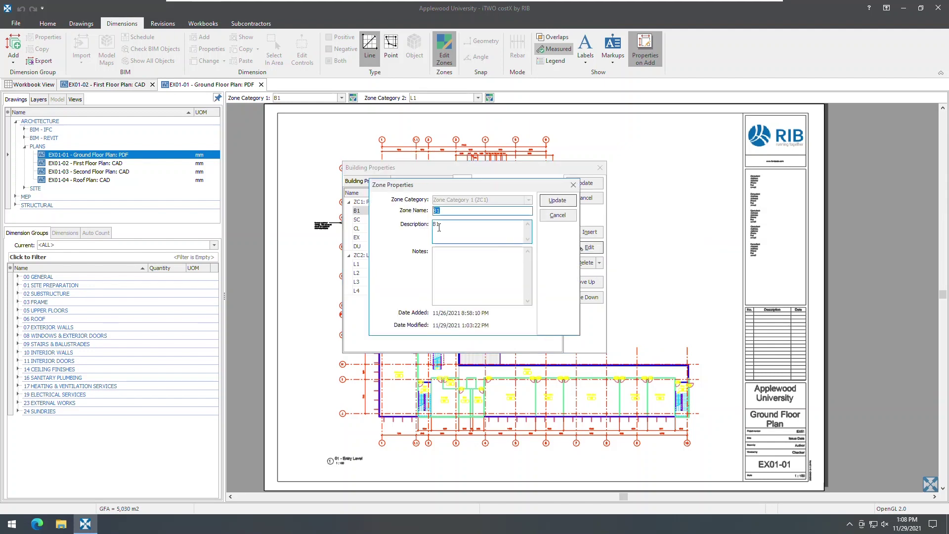
key(Tab)
text(Main Build)
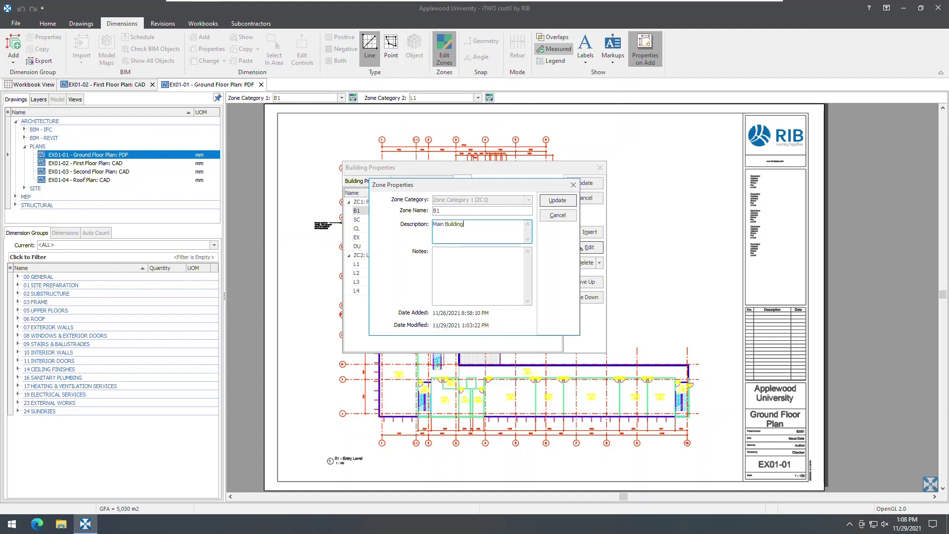
click(568, 201)
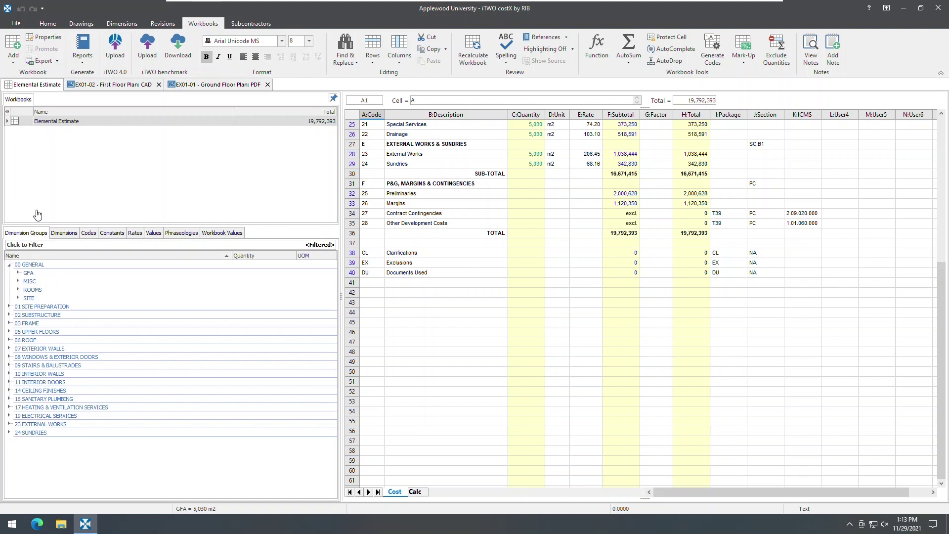
Step: Expand the ROOMS dimensions and filter them to project section B1 and level L1
click(28, 247)
click(18, 289)
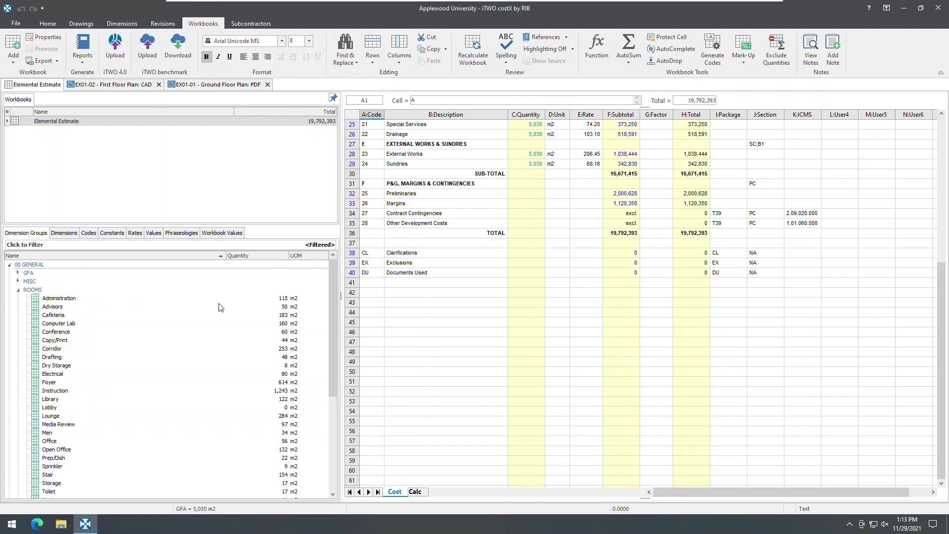
click(300, 303)
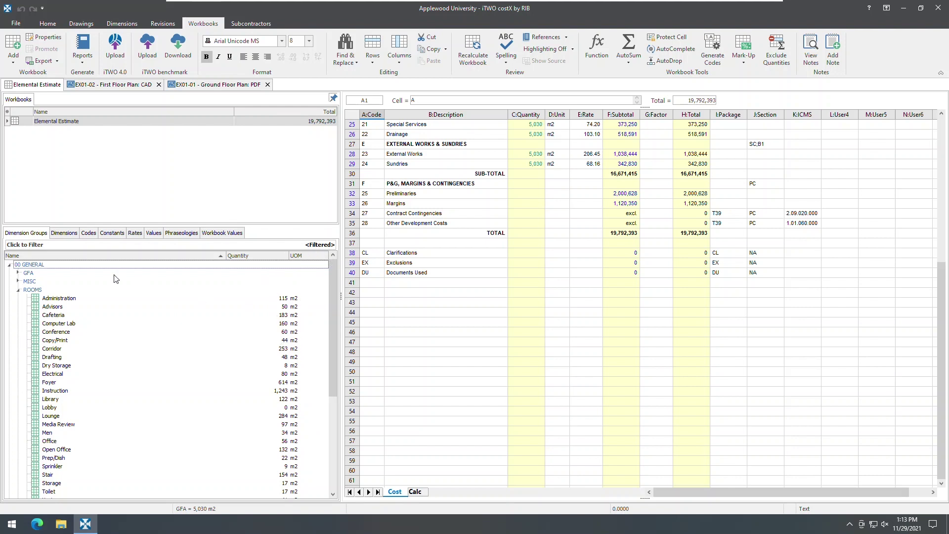
click(41, 244)
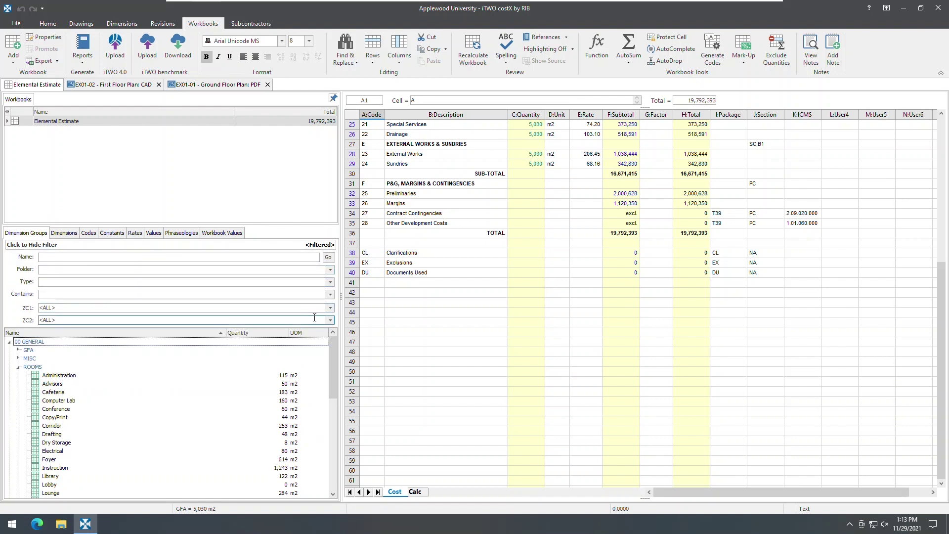
click(330, 308)
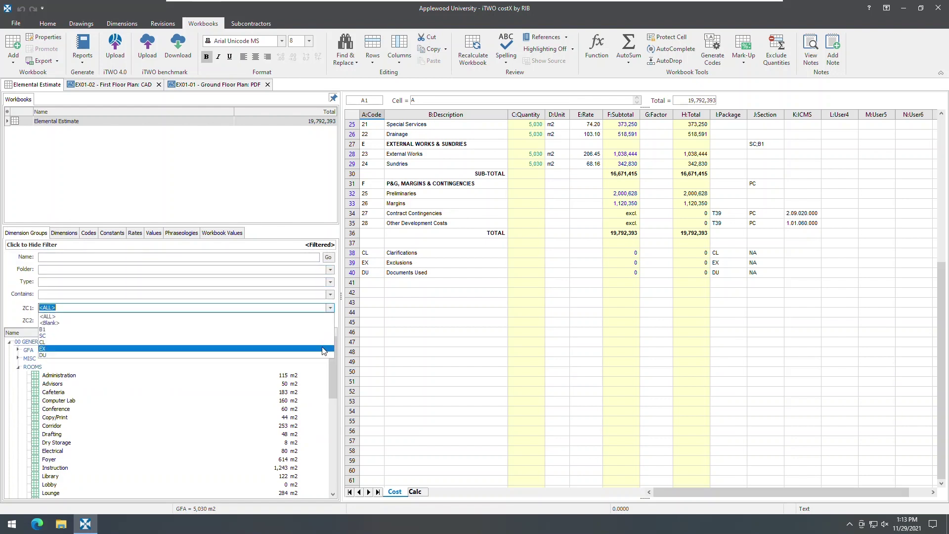
click(330, 320)
click(330, 320)
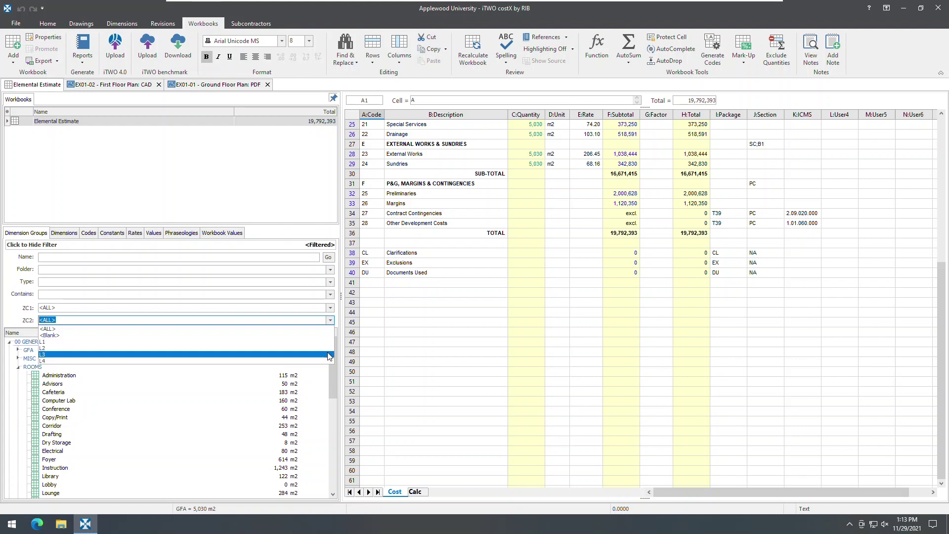
click(330, 308)
click(330, 308)
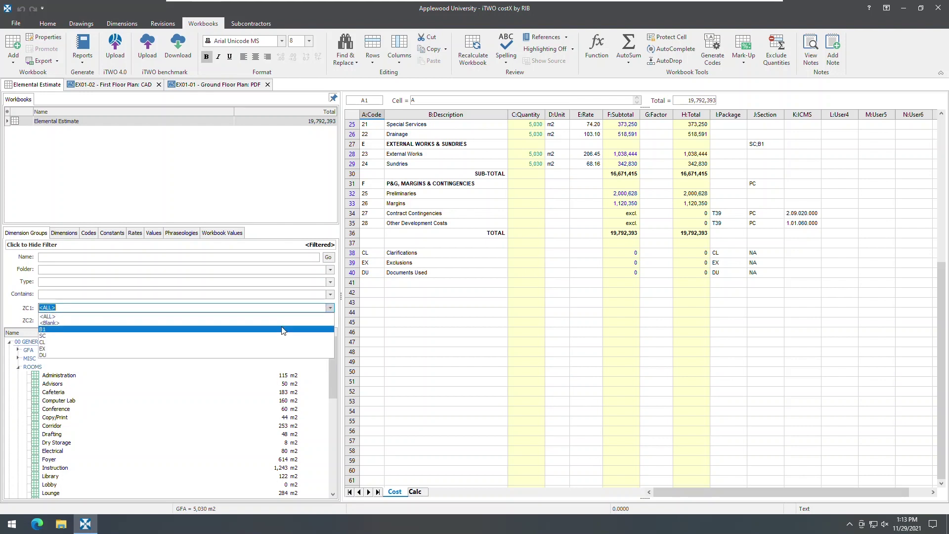
click(284, 329)
click(330, 320)
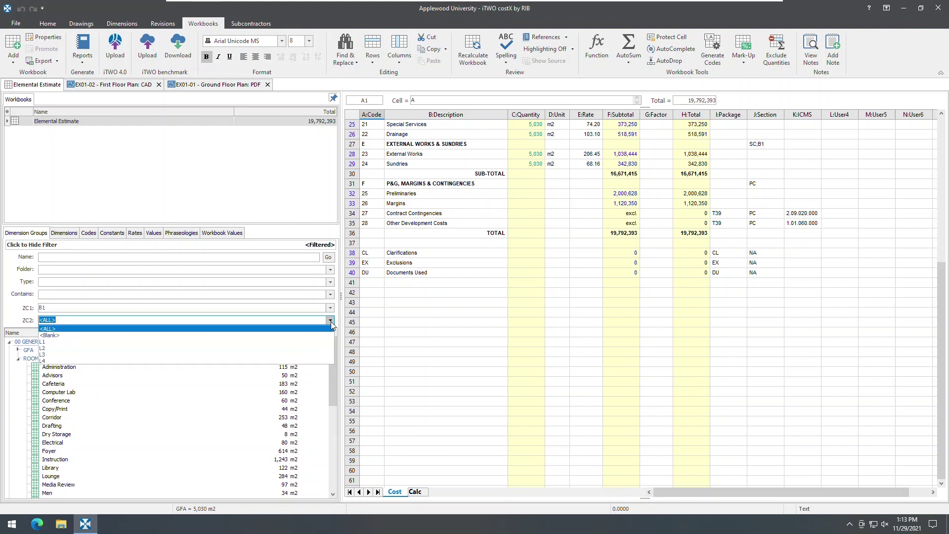
click(318, 343)
Step: Add the 16 m2 Administration area to row 42 of the estimate
drag(333, 368, 333, 378)
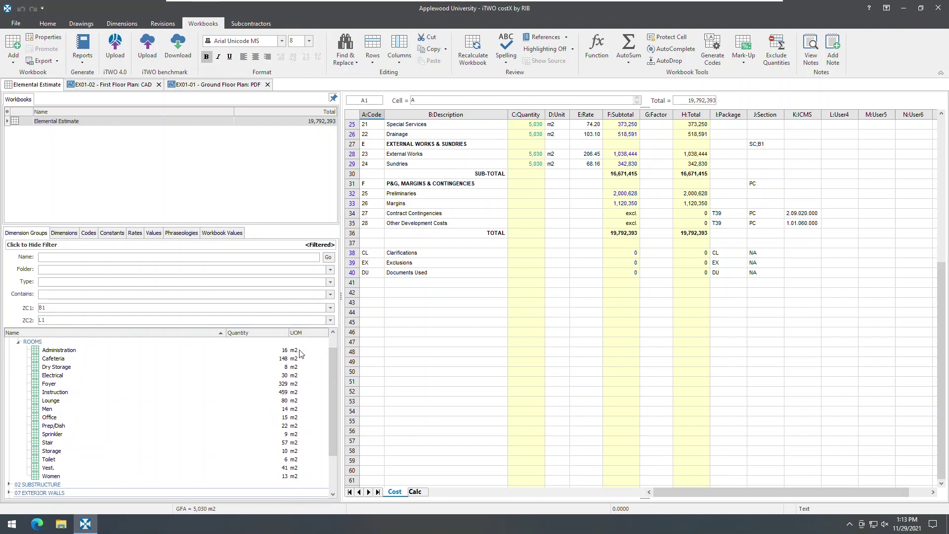
drag(99, 355, 429, 294)
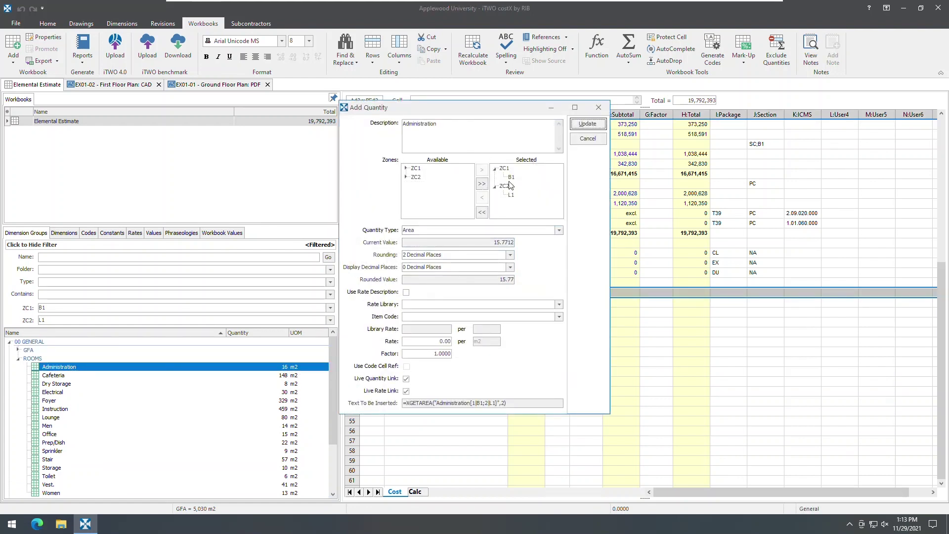
click(585, 124)
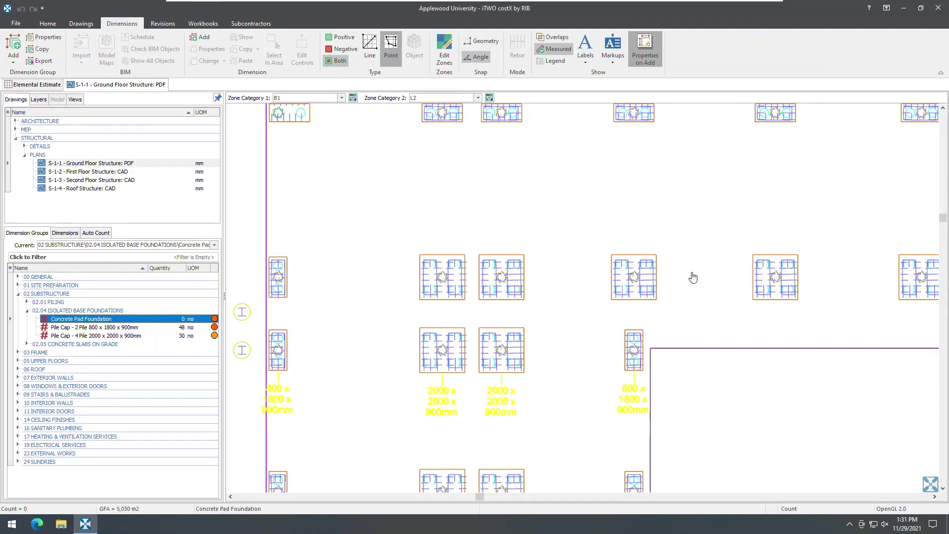
Step: Set the Concrete Pad Foundation's Concrete Strength variable scope to Set per Dimension
double_click(193, 320)
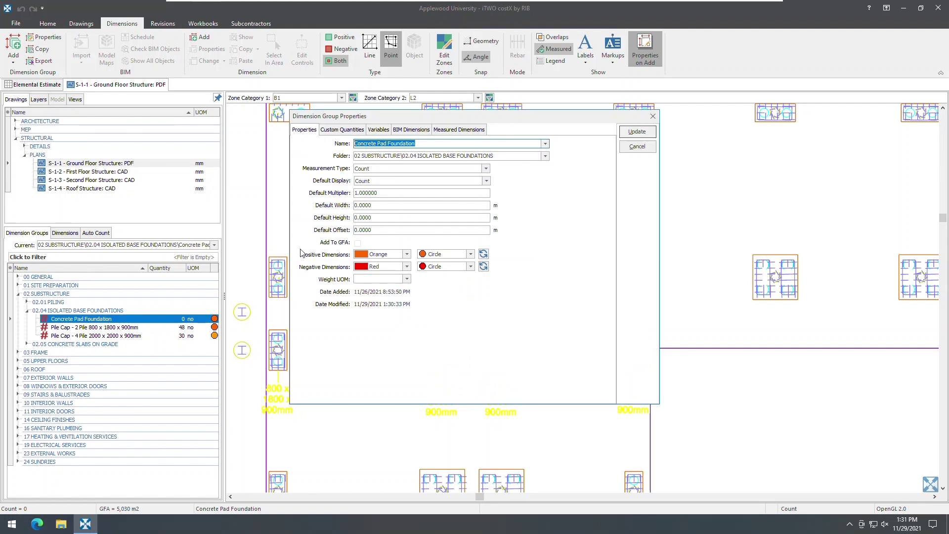
click(378, 130)
click(587, 174)
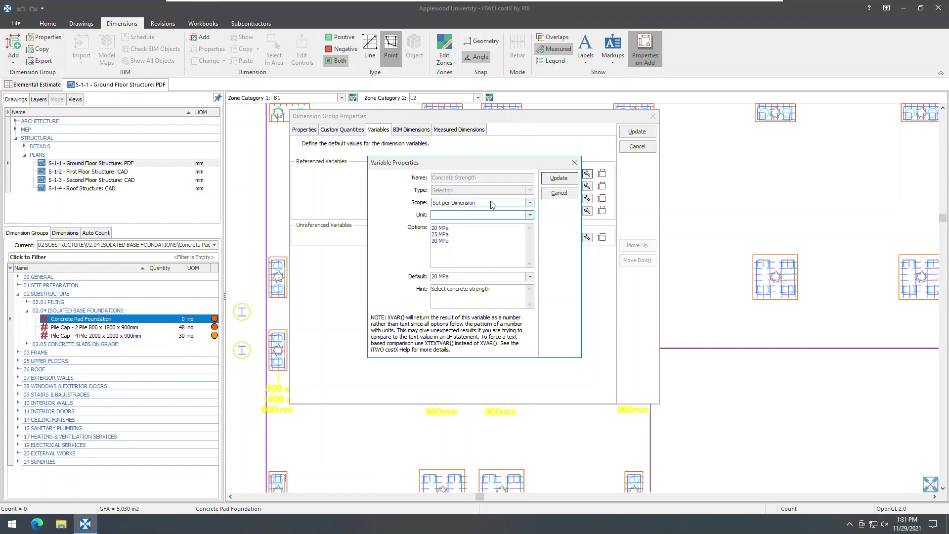
click(529, 203)
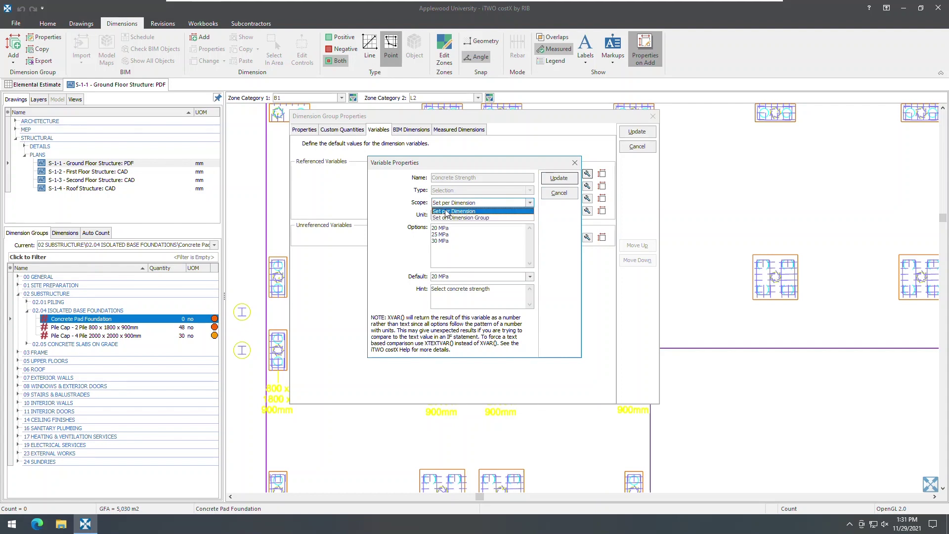
click(482, 211)
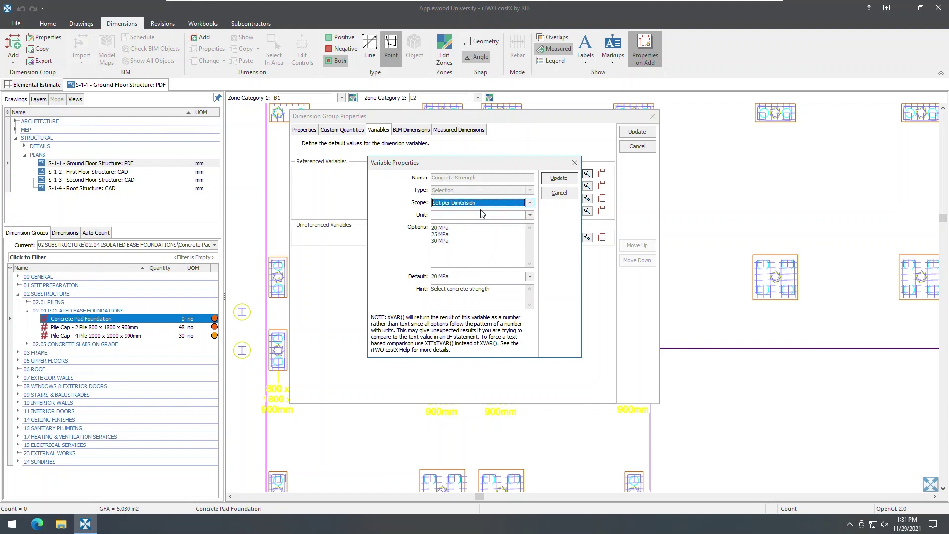
click(557, 179)
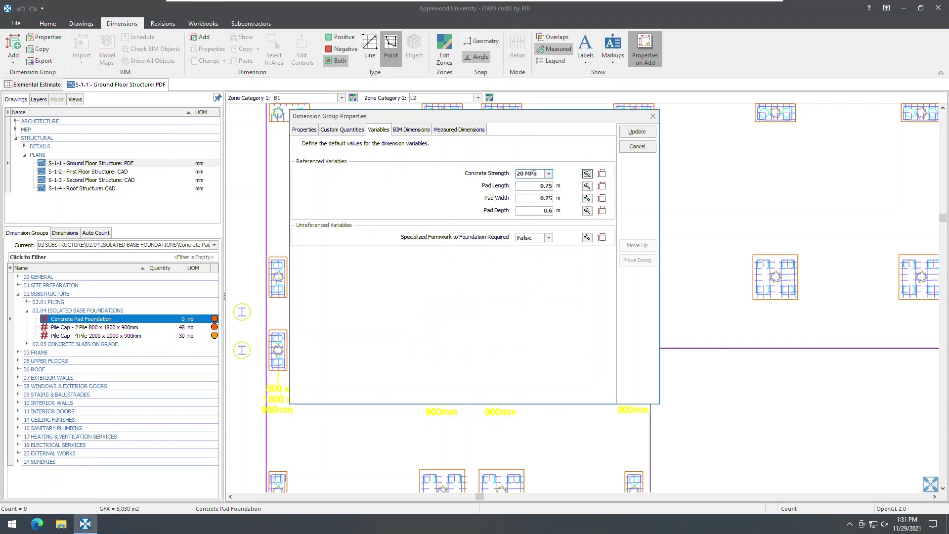
Step: Keep the 20 MPa default concrete strength and apply the group's variables
click(378, 130)
click(549, 174)
click(538, 183)
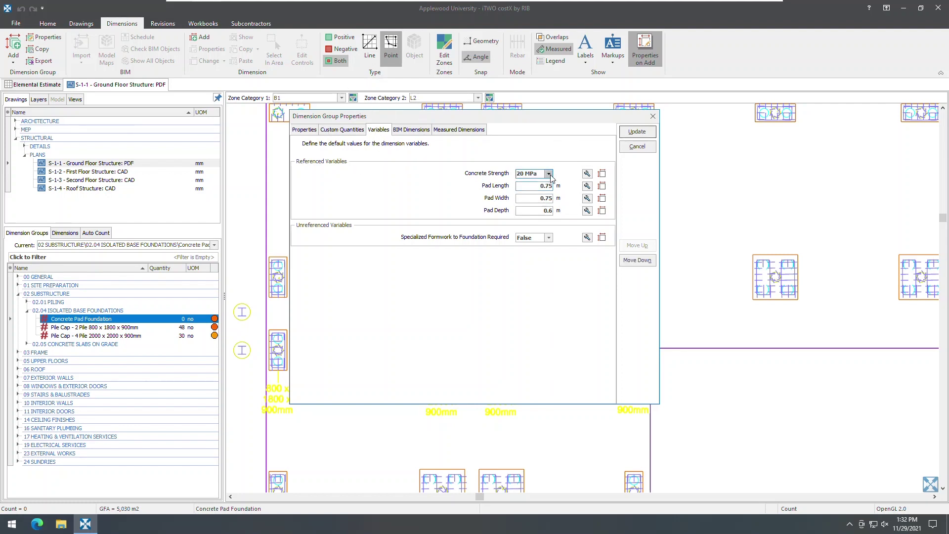
click(632, 138)
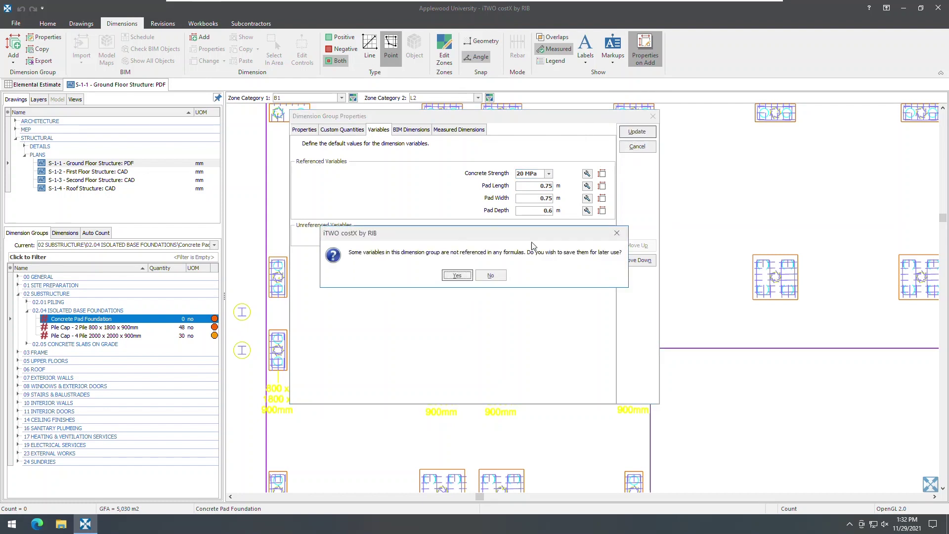
Step: Keep the unreferenced variables and leave the first pad's concrete strength at 20 MPa
click(454, 273)
click(448, 249)
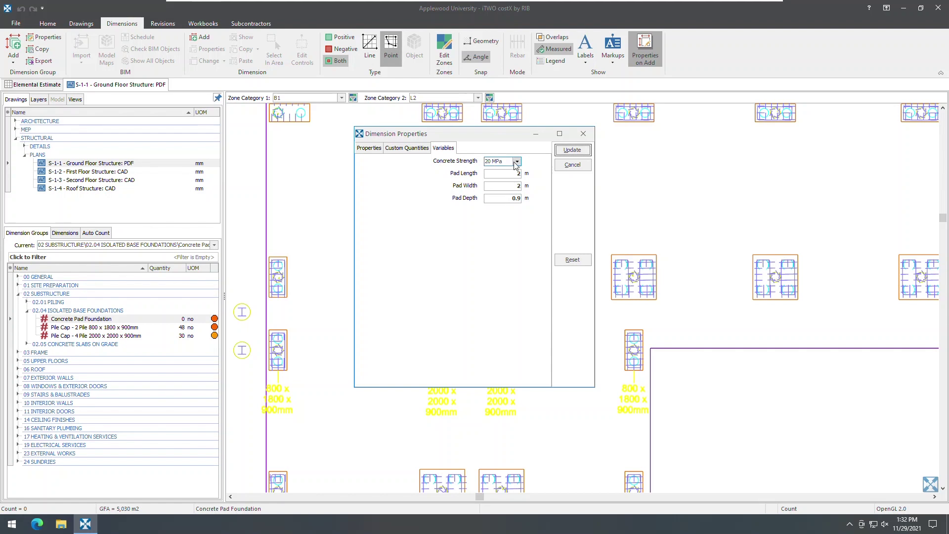
click(516, 161)
click(496, 170)
Step: Count a second 2 × 2 × 0.9 m pad and open the Concrete Pad Foundation group's properties
click(571, 150)
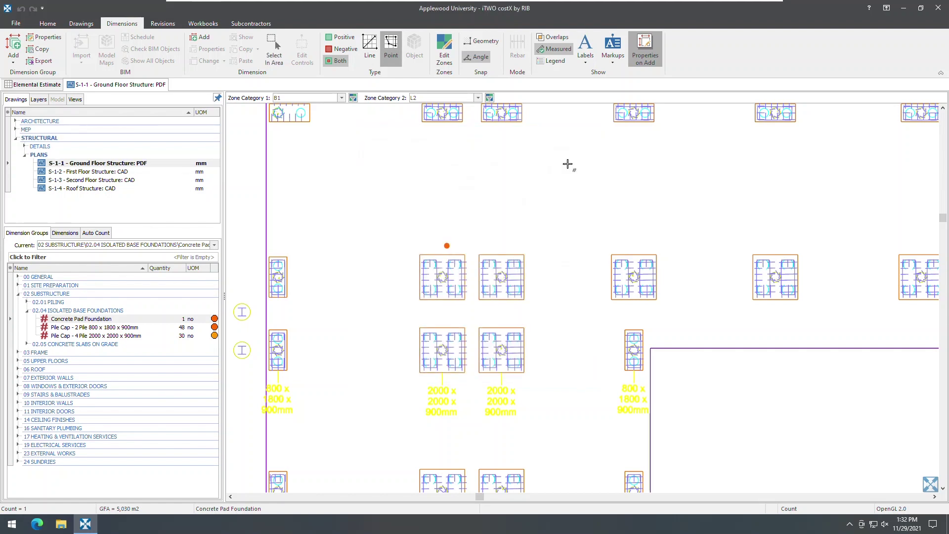
click(447, 319)
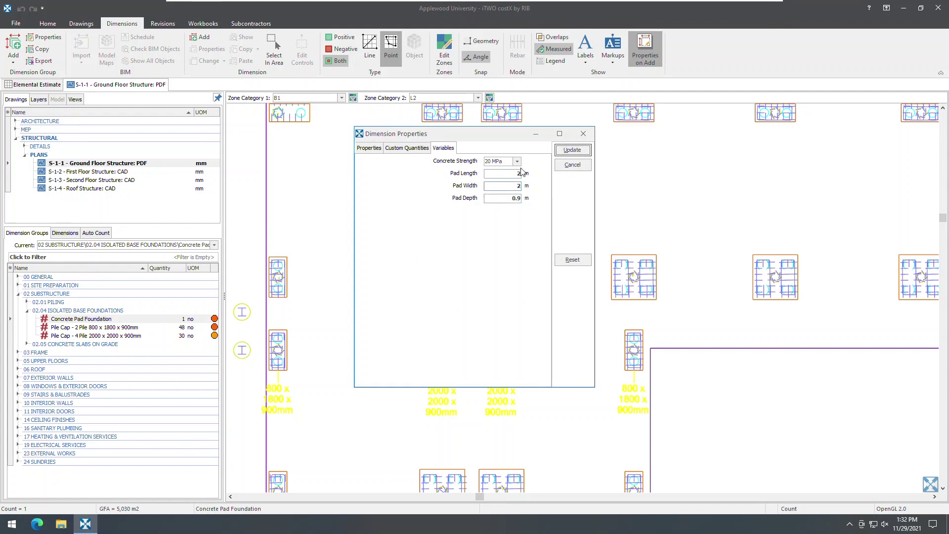
click(570, 150)
double_click(115, 322)
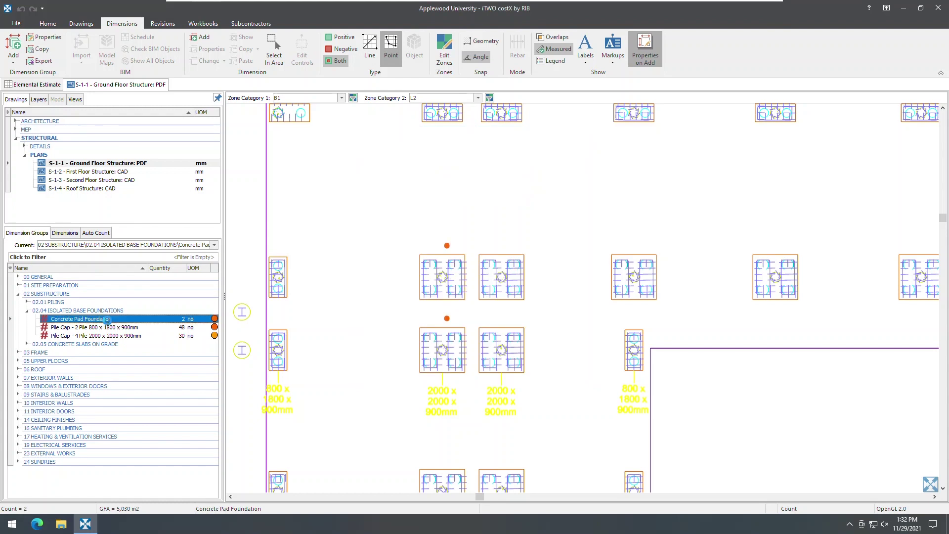
Step: Set the Concrete Strength variable's scope to the dimension group, with a 30 MPa value
click(385, 132)
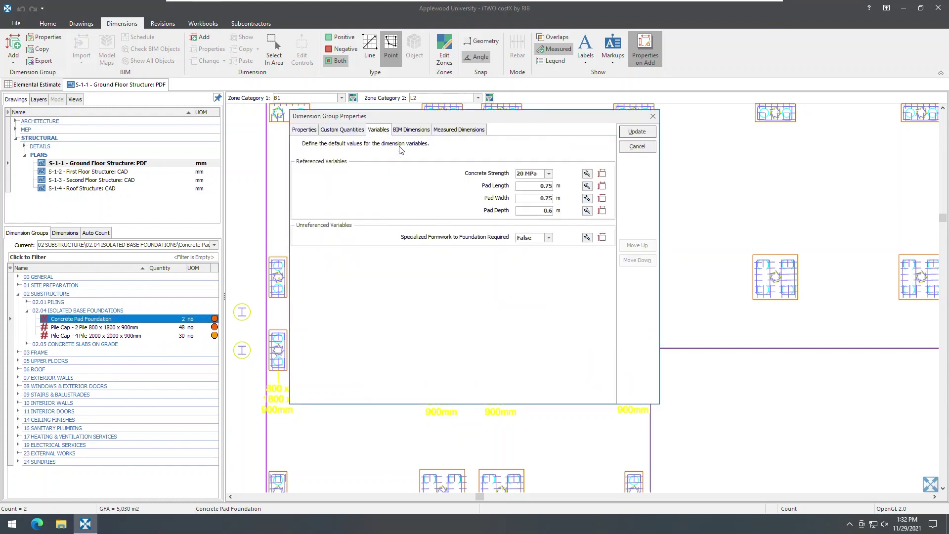
click(587, 174)
click(530, 202)
click(436, 218)
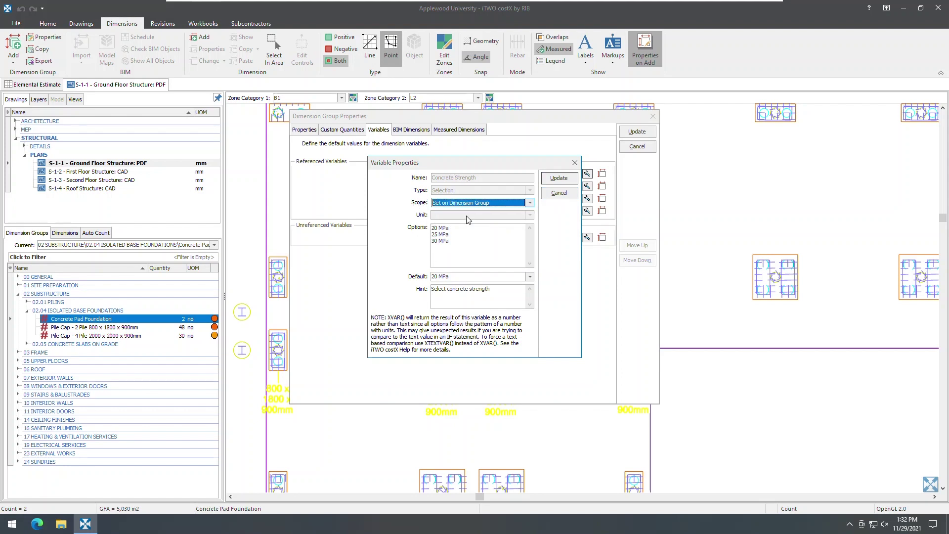
click(559, 179)
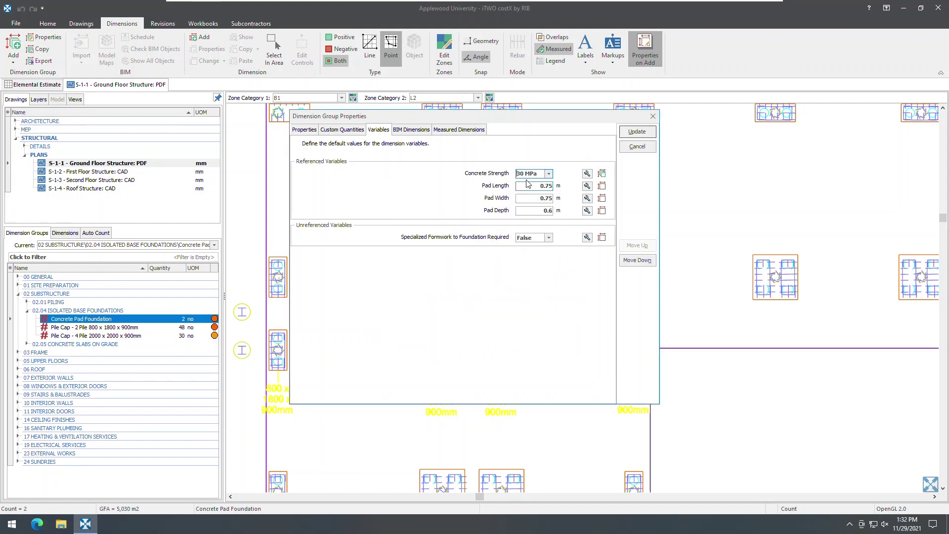
click(635, 137)
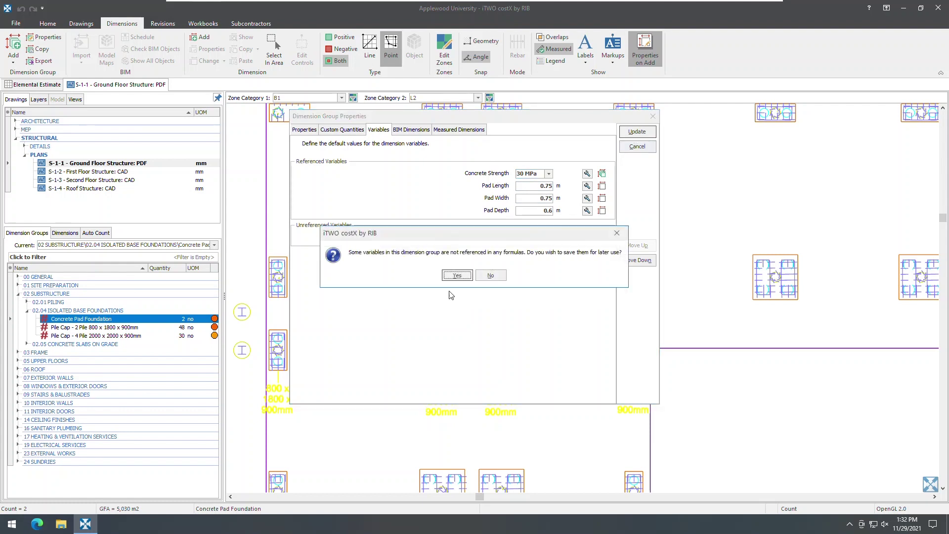
Step: Keep the unreferenced variables and count two more pads, bringing the total to 4
click(451, 274)
mouse_move(502, 251)
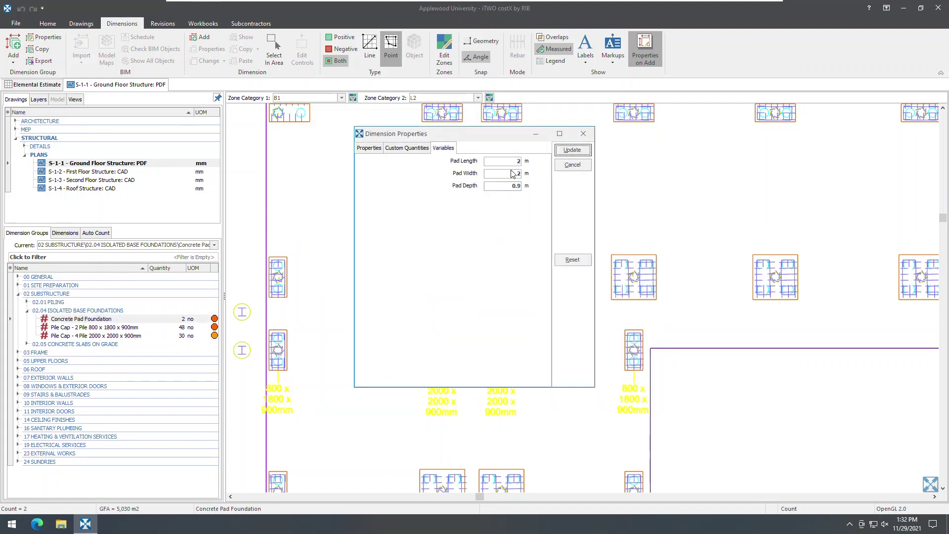
click(568, 149)
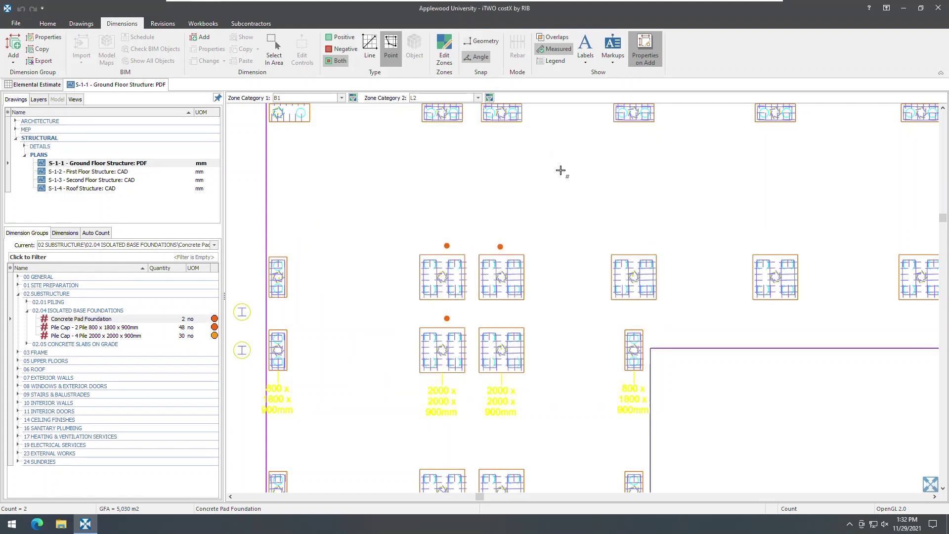
click(504, 318)
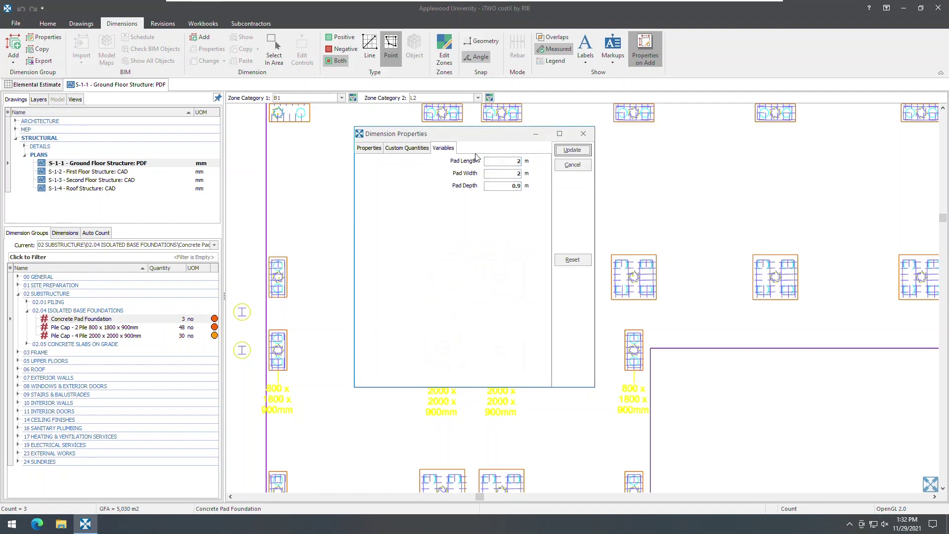
click(574, 151)
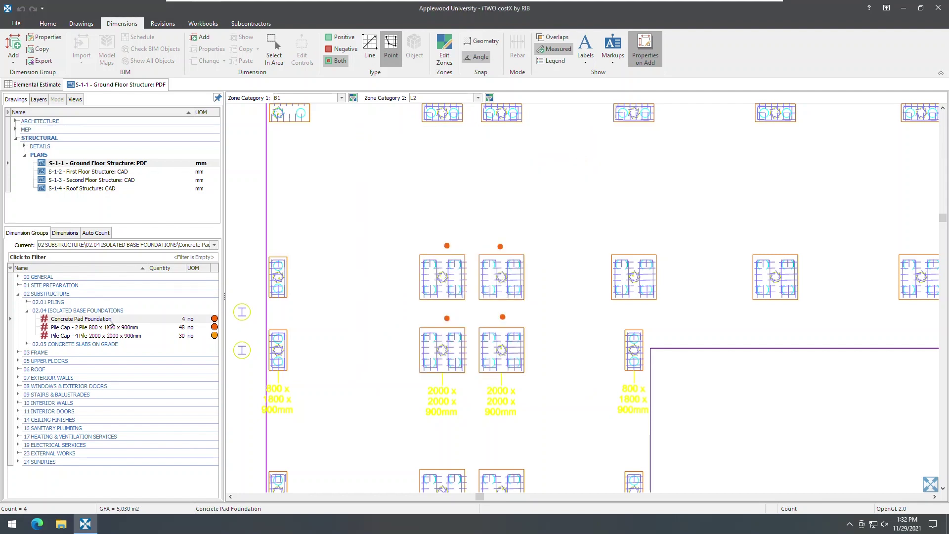
Step: Check the Concrete Pad Foundation group's variables, then return to the Elemental Estimate workbook
double_click(96, 319)
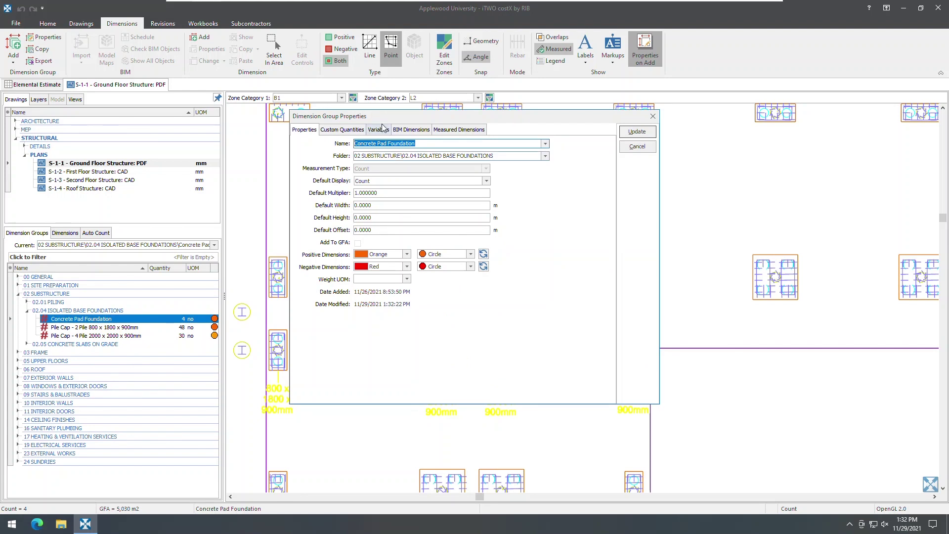
click(379, 129)
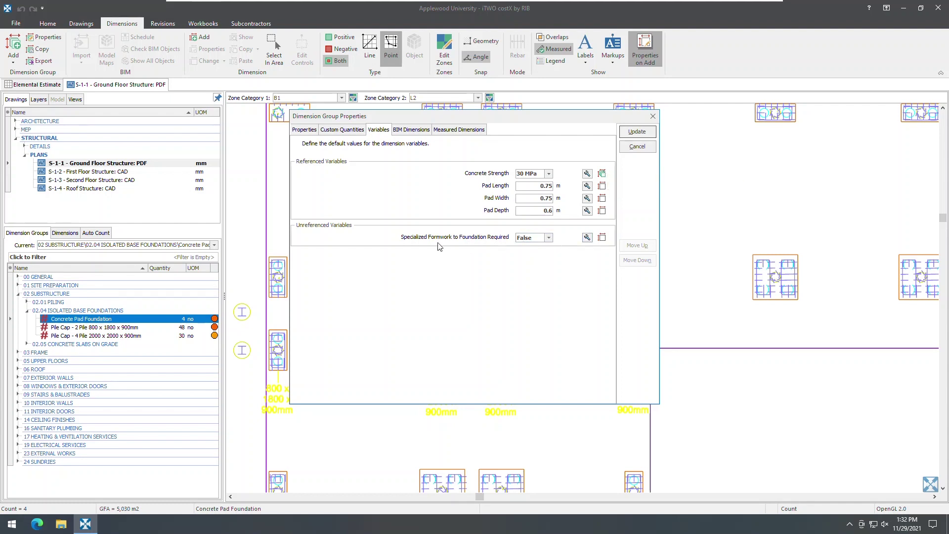
click(404, 246)
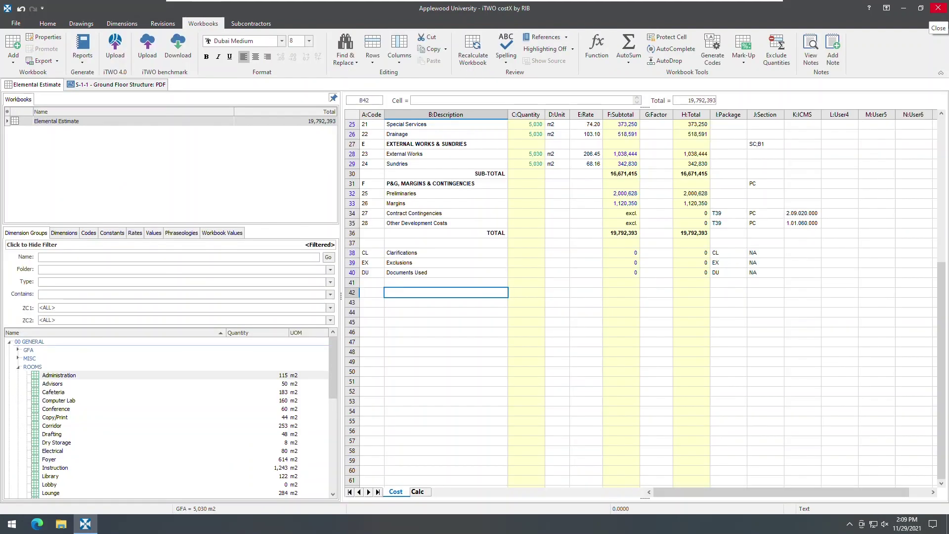
Step: Insert XGETDIMGROUPVAR into B42, reading Concrete Pad Foundation's Concrete Strength variable (30 MPa)
click(593, 47)
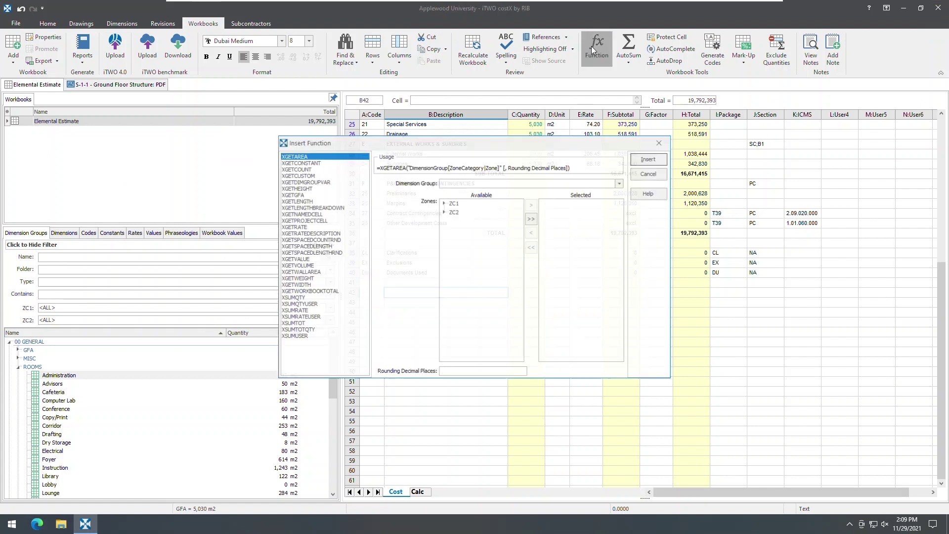
click(305, 182)
text(Con)
click(495, 193)
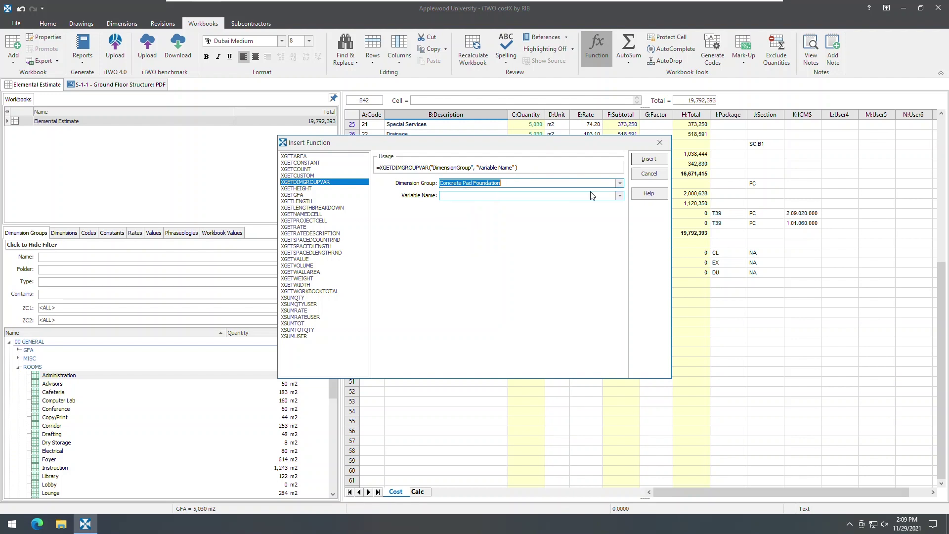
click(619, 196)
click(530, 228)
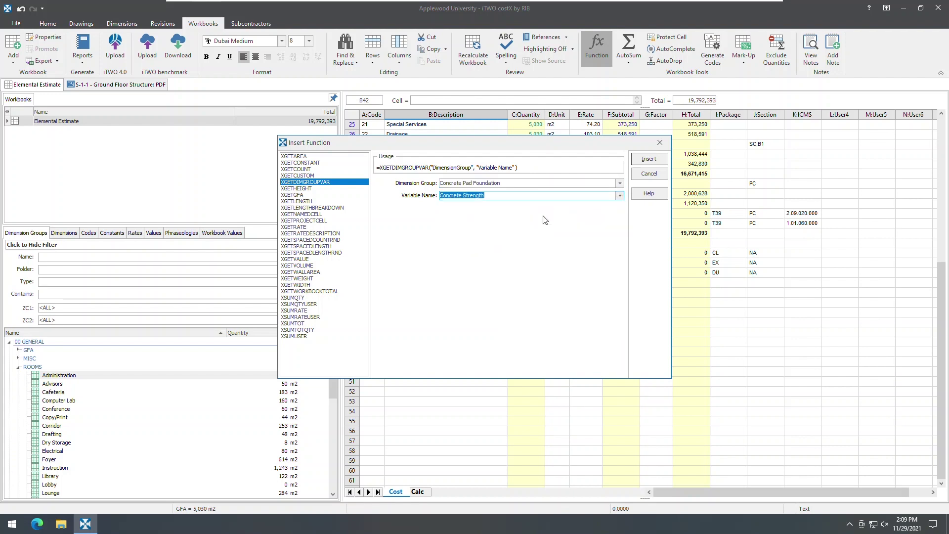
click(659, 159)
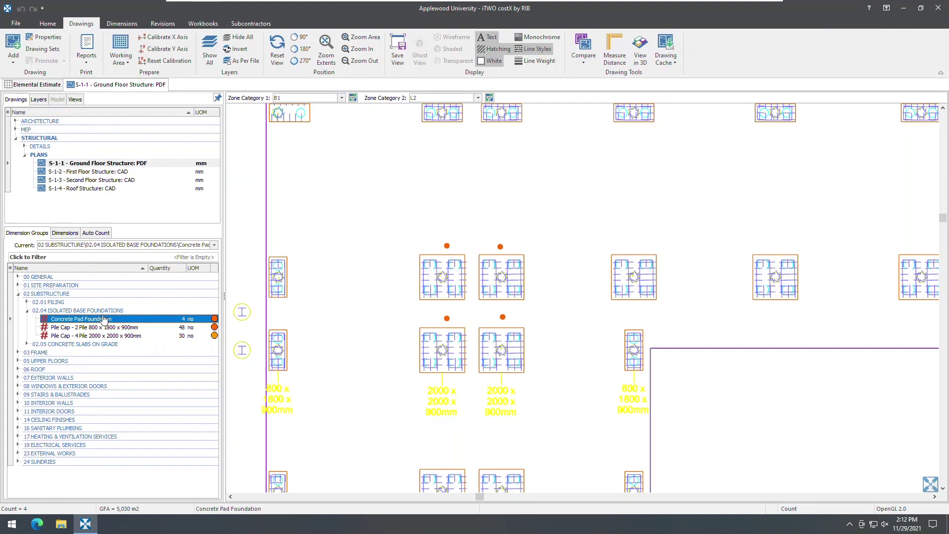
Step: Inspect the pad group's 20 MPa Concrete quantity formula and browse the available expression functions
double_click(101, 319)
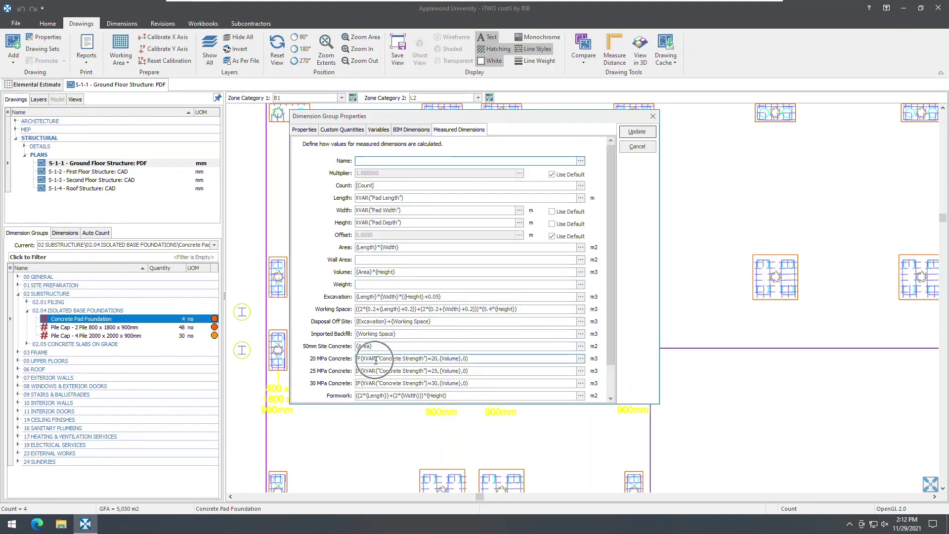
click(376, 360)
click(579, 356)
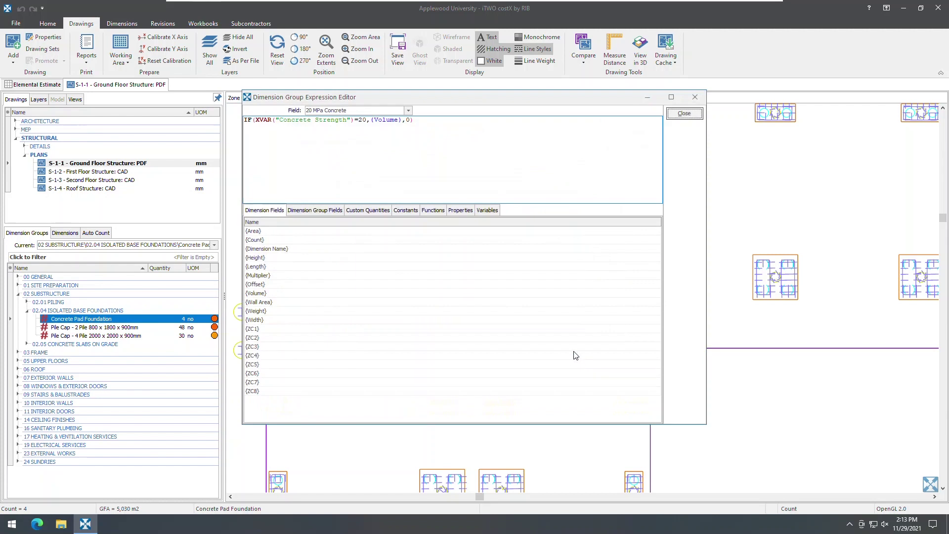
click(443, 213)
scroll(414, 321, down, 5)
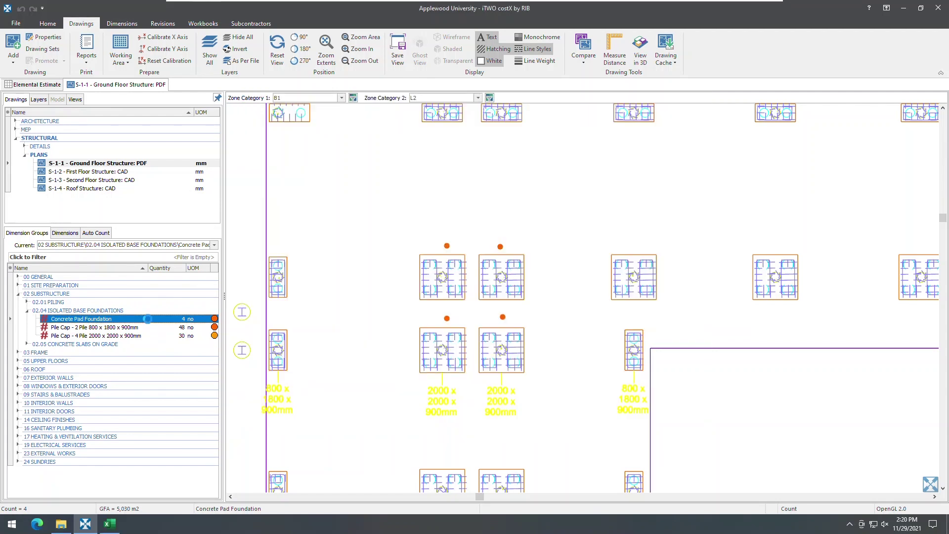
Step: Review the Concrete Strength variable definition, then bring up the Excel standard variables sample
double_click(81, 319)
click(380, 130)
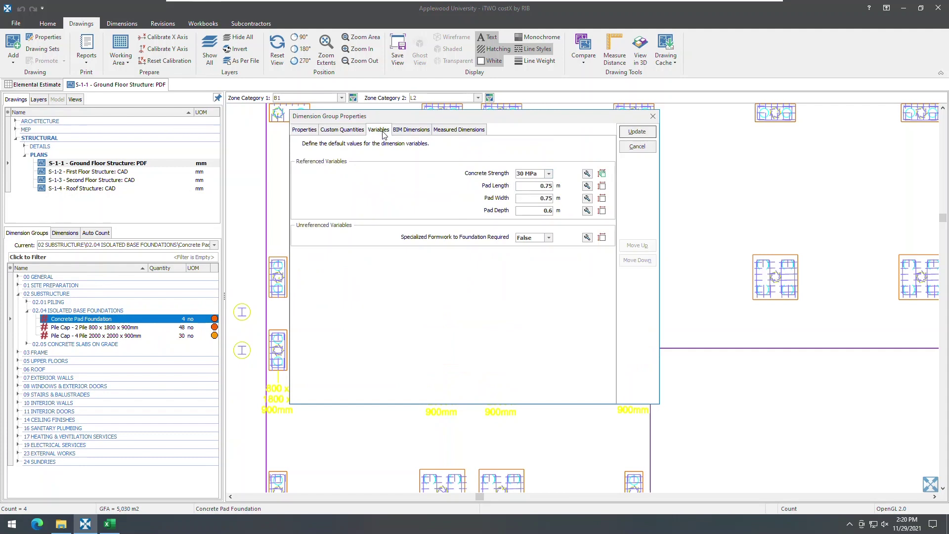
click(587, 174)
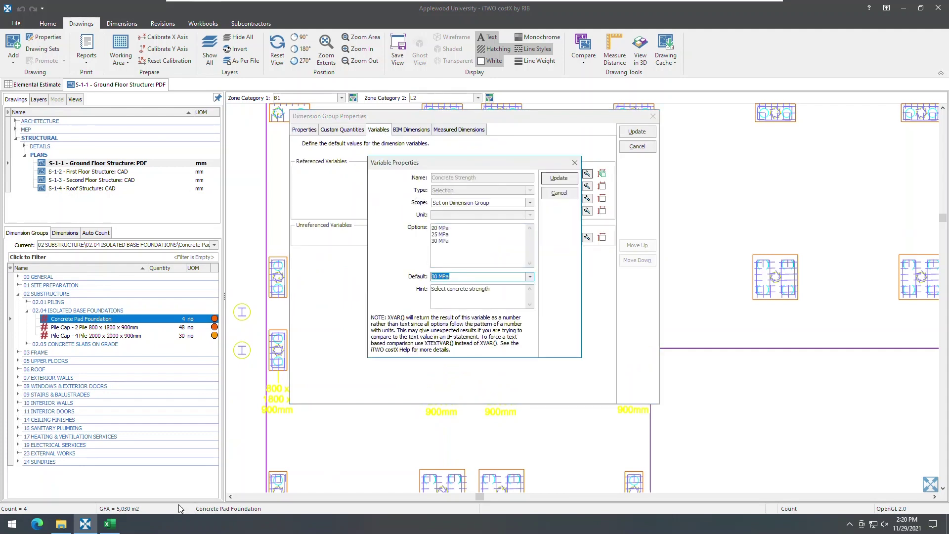
click(108, 524)
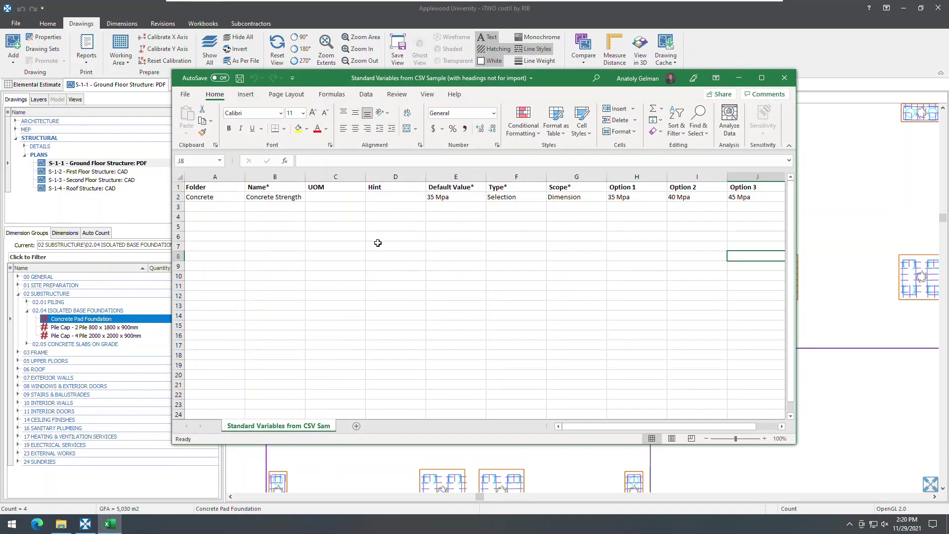
Step: Highlight the header and Concrete Strength rows (A1:J2) in the Excel sample, then deselect them
drag(198, 188, 738, 198)
click(719, 223)
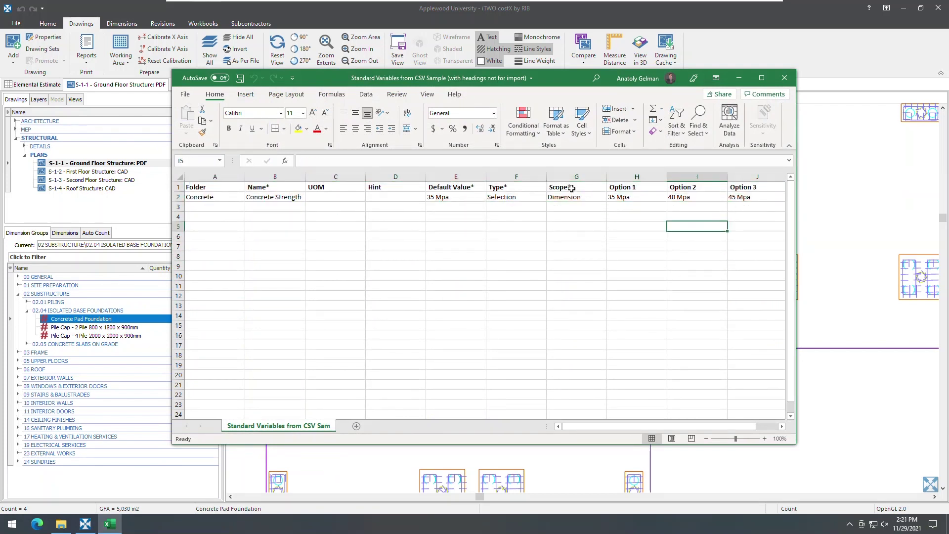
key(ctrl)
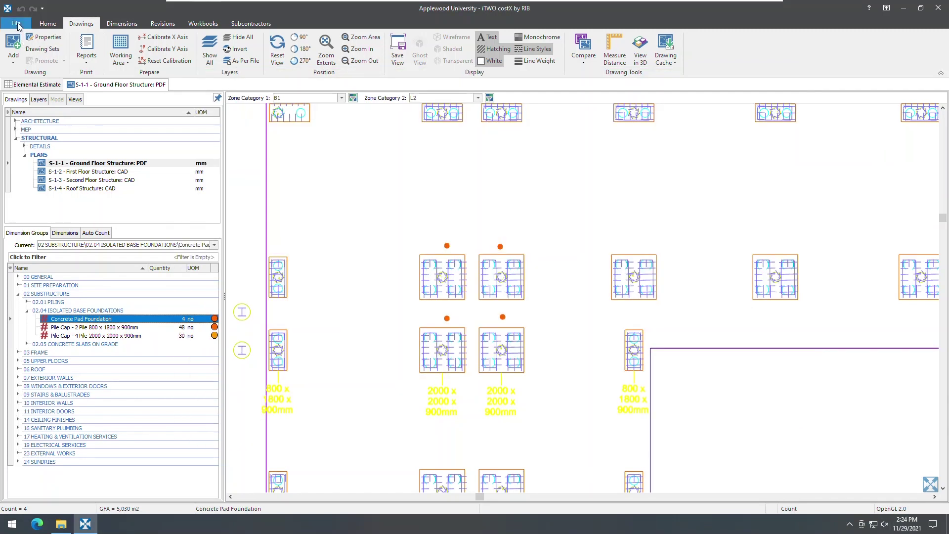
Step: In Select Building, search for 689, Church and 181, clearing each search
click(17, 24)
click(140, 109)
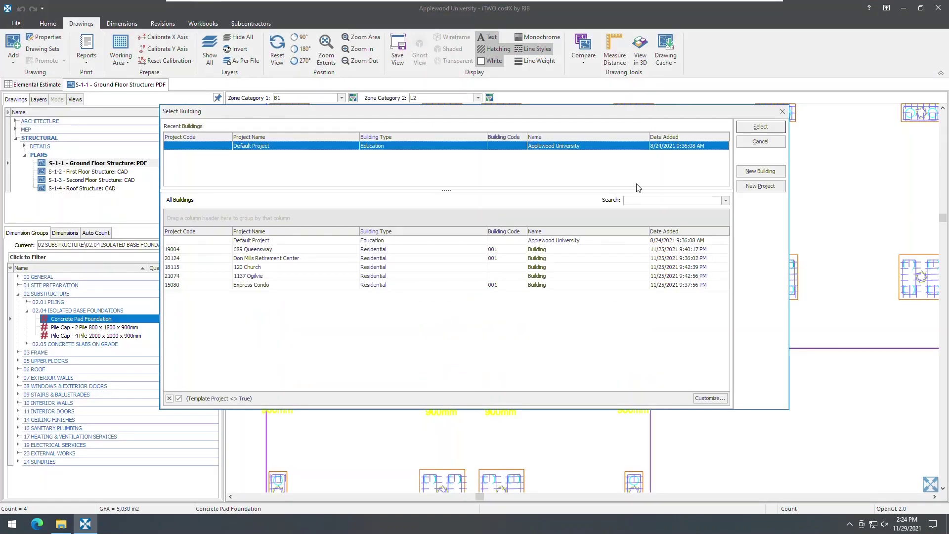
click(655, 200)
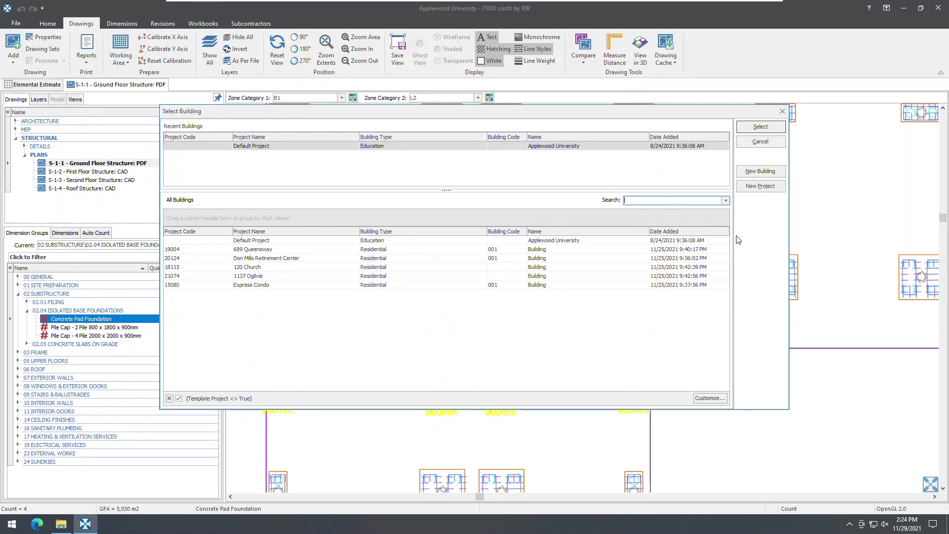
text(689)
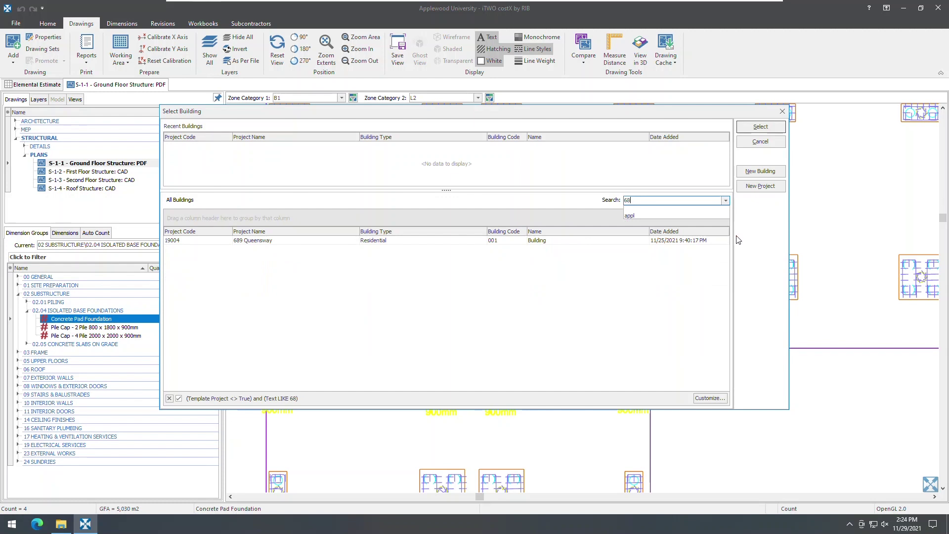
key(BackSpace)
key(BackSpace)
text(Church)
key(BackSpace)
key(BackSpace)
key(BackSpace)
key(BackSpace)
key(BackSpace)
key(BackSpace)
text(181)
key(BackSpace)
key(BackSpace)
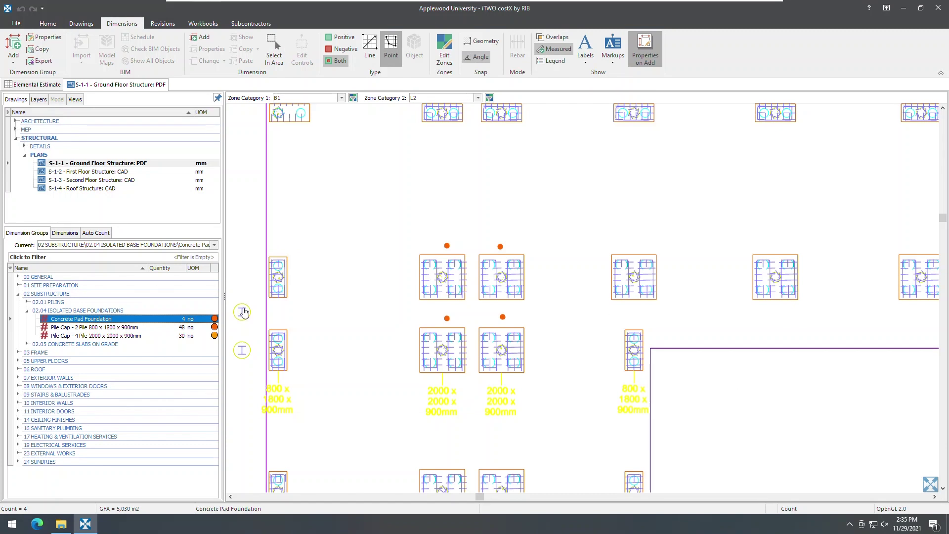
Step: Copy the Concrete Pad Foundation group including its dimensions, and select the new copy
right_click(125, 321)
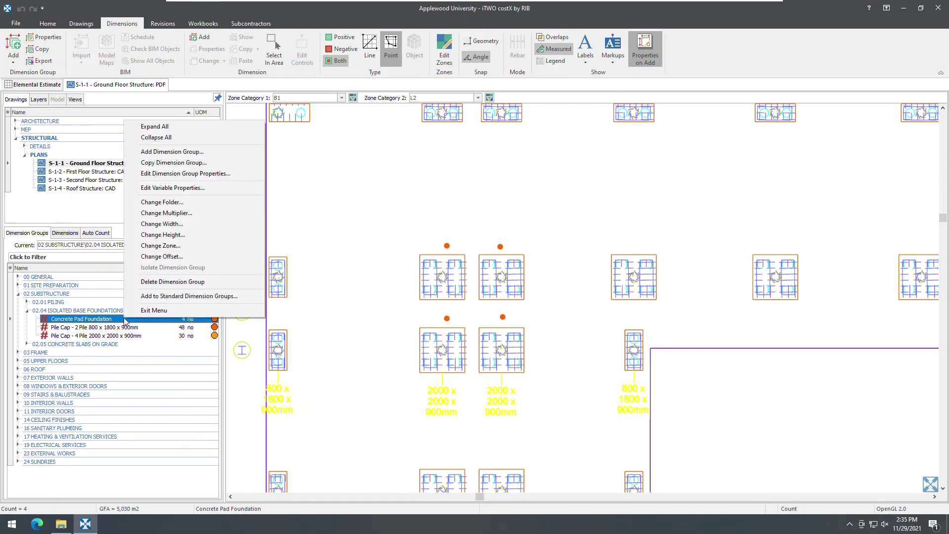
click(206, 165)
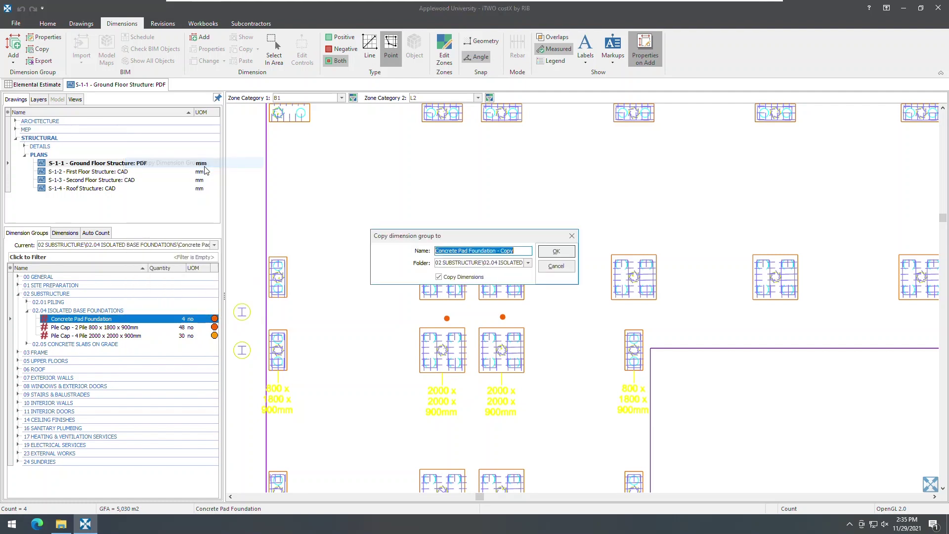
click(440, 280)
click(555, 251)
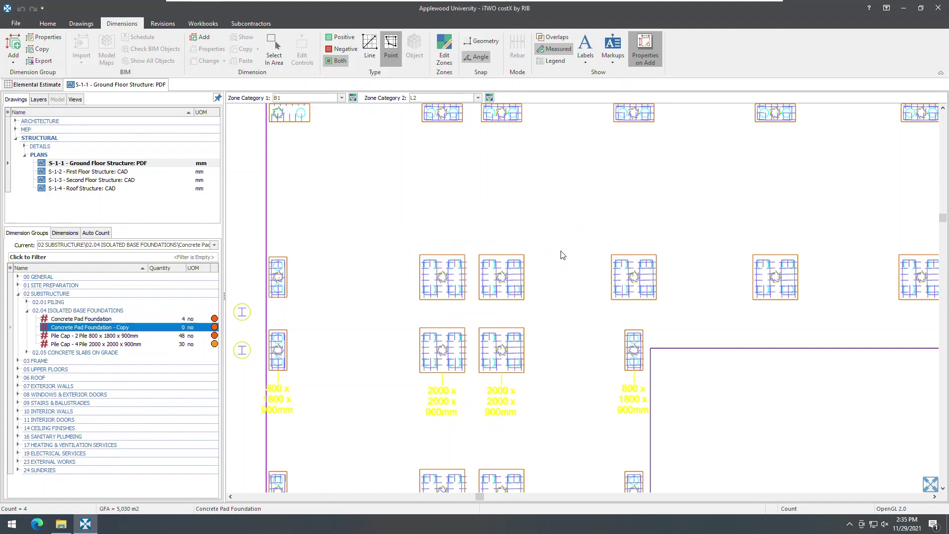
click(173, 327)
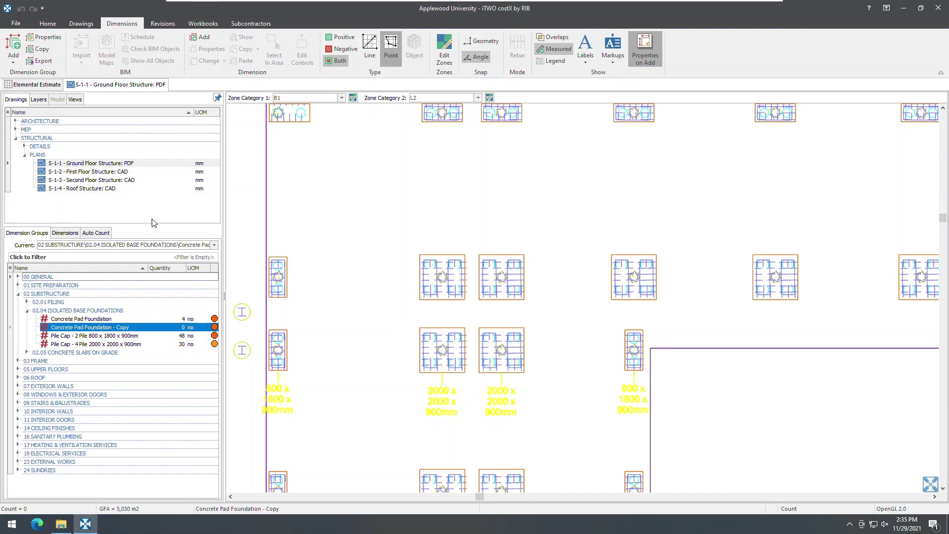
Step: In the Drawings options, keep decimal places at 0 and set random positive and negative colours
click(17, 26)
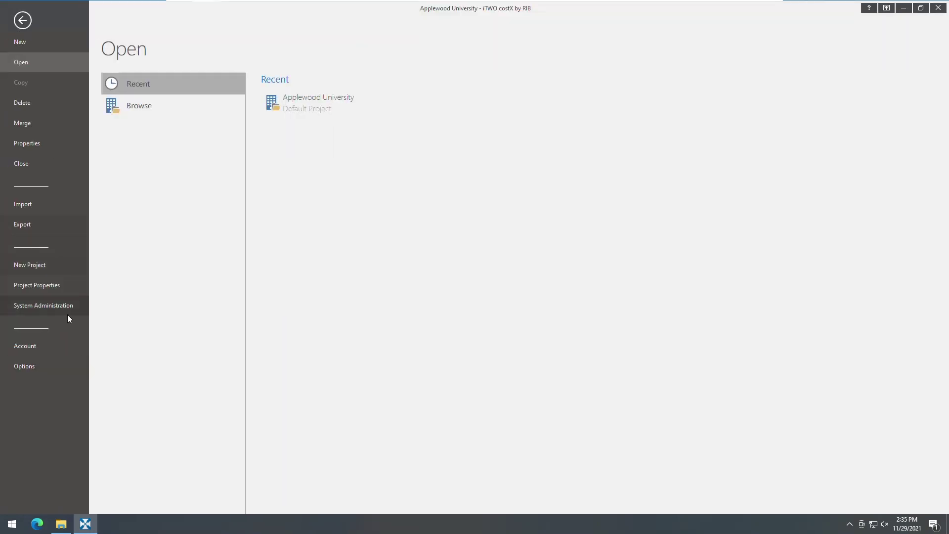
click(41, 366)
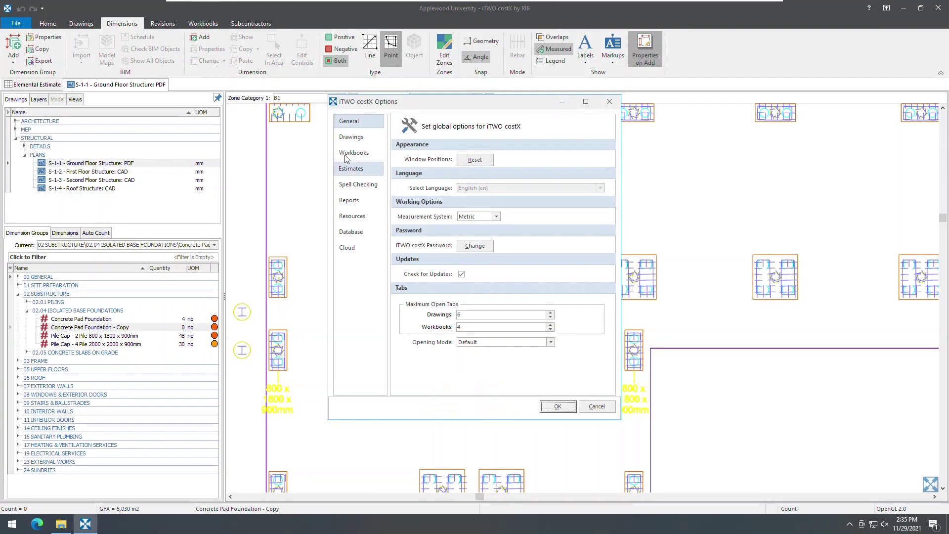
click(342, 138)
drag(611, 178, 610, 254)
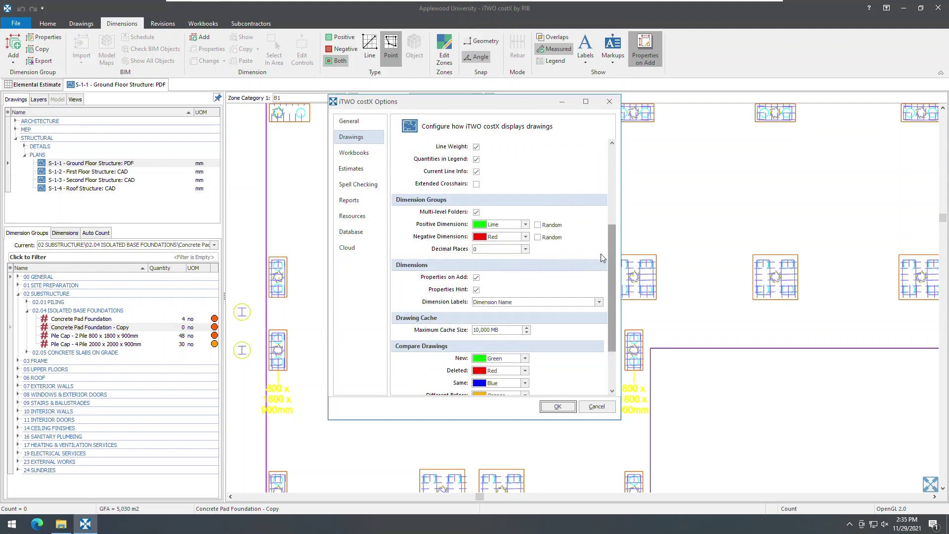
click(525, 249)
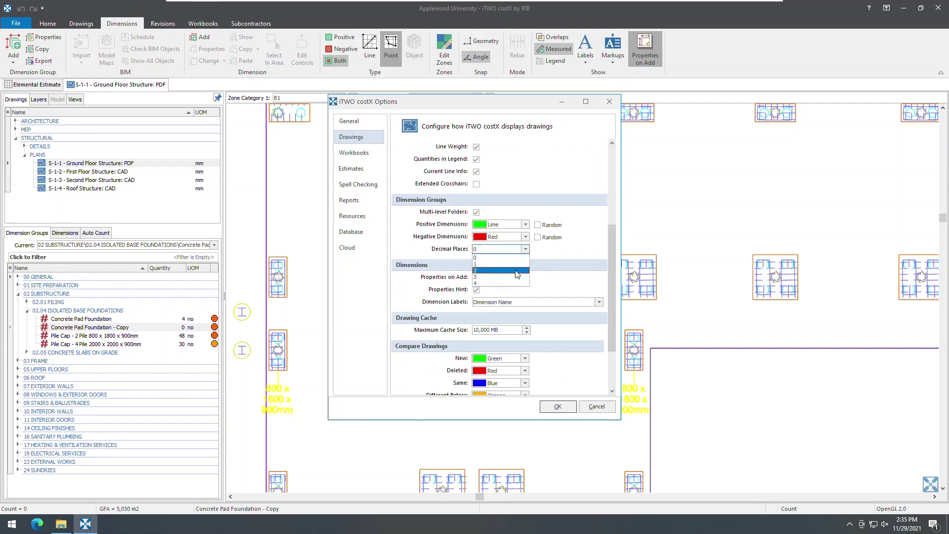
click(515, 258)
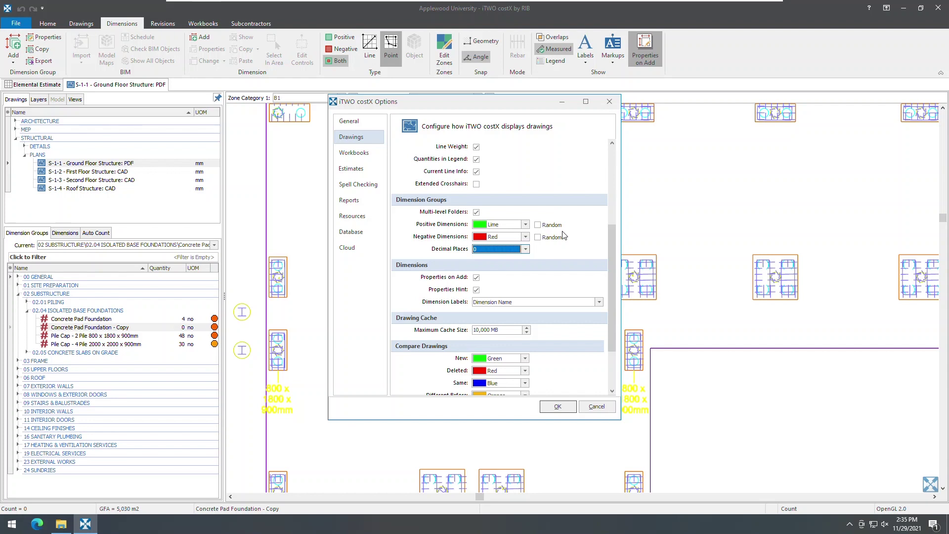
click(538, 224)
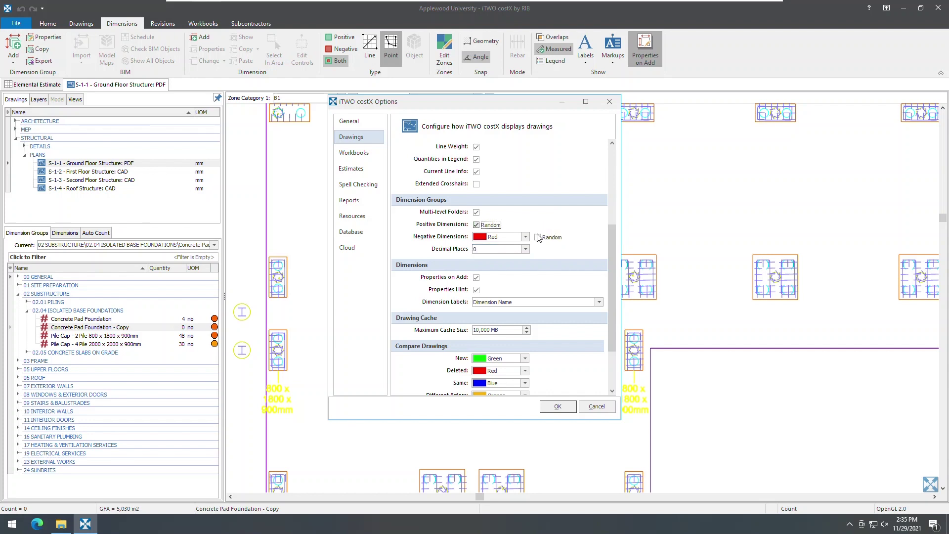
click(538, 237)
Step: Save the options, then give a new dimension group randomly generated positive and negative colours
click(557, 405)
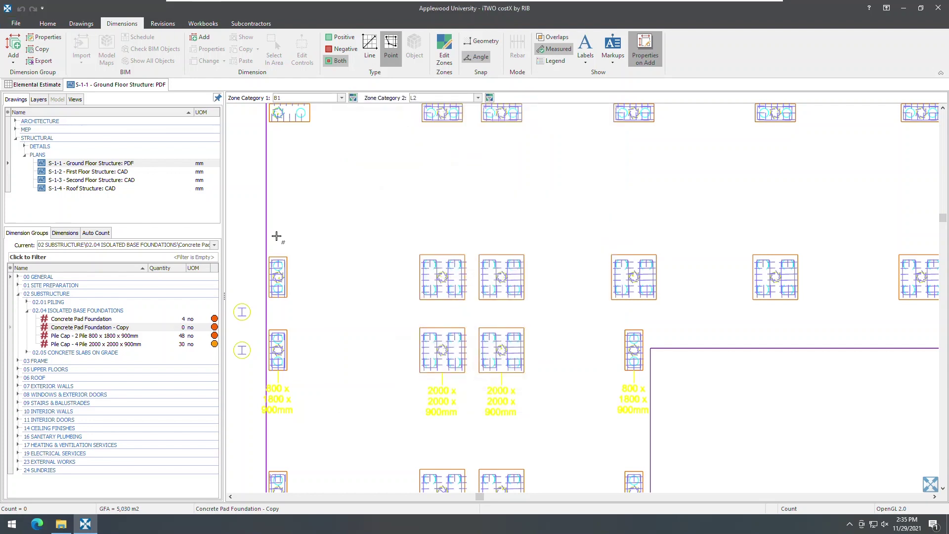
click(18, 49)
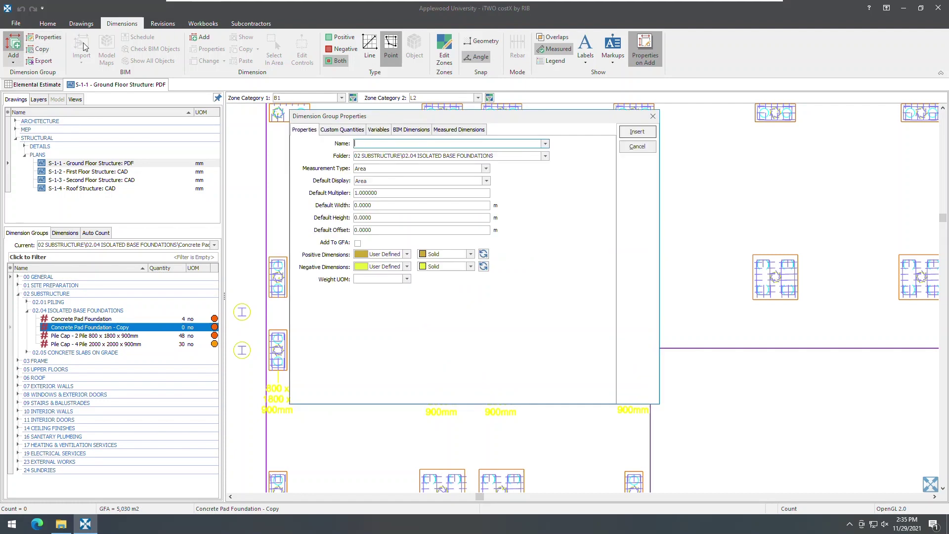
click(483, 254)
click(483, 254)
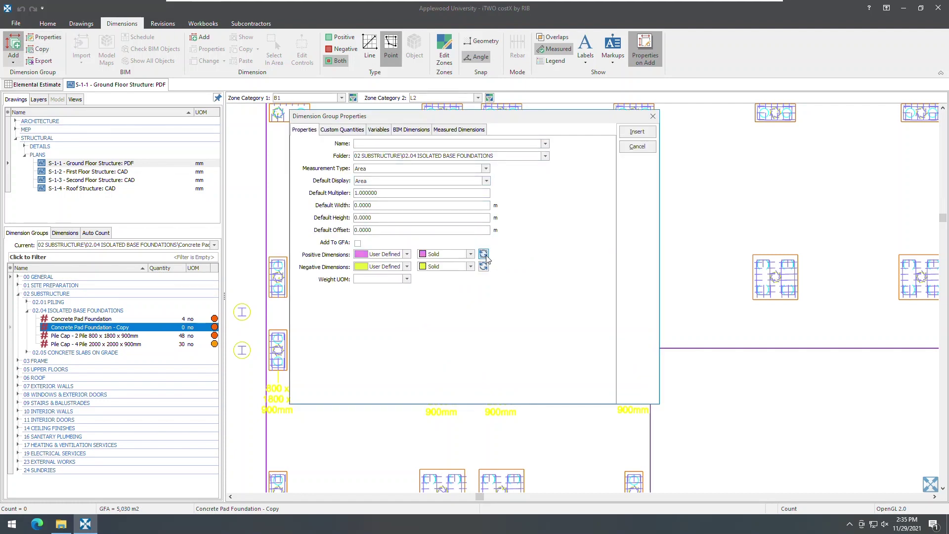
click(483, 254)
click(483, 267)
click(484, 267)
click(484, 267)
click(483, 267)
click(484, 267)
click(483, 267)
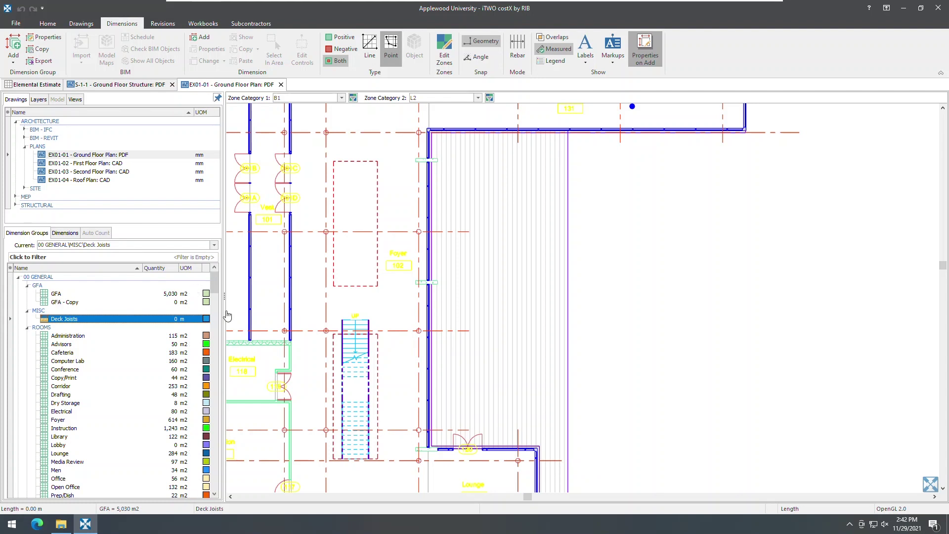
click(11, 268)
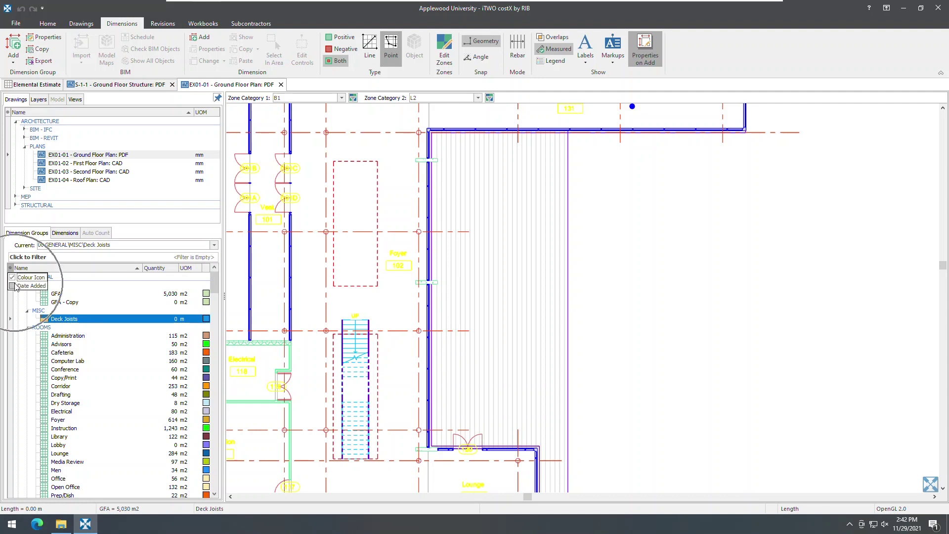
click(89, 320)
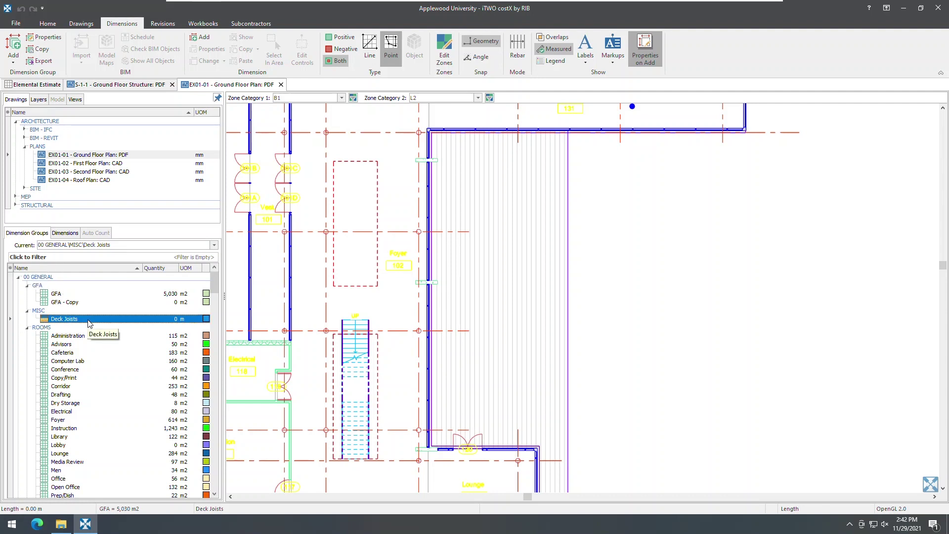
right_click(89, 322)
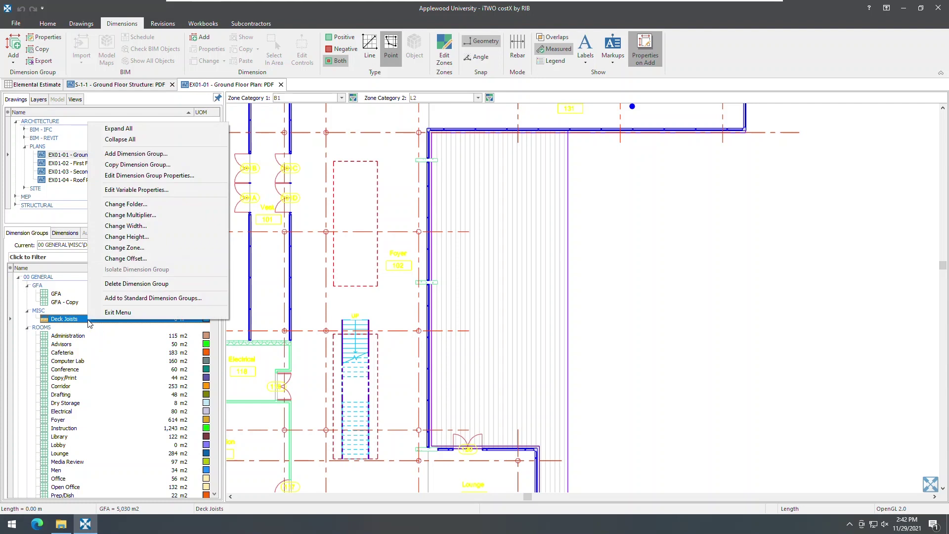
click(133, 139)
right_click(76, 293)
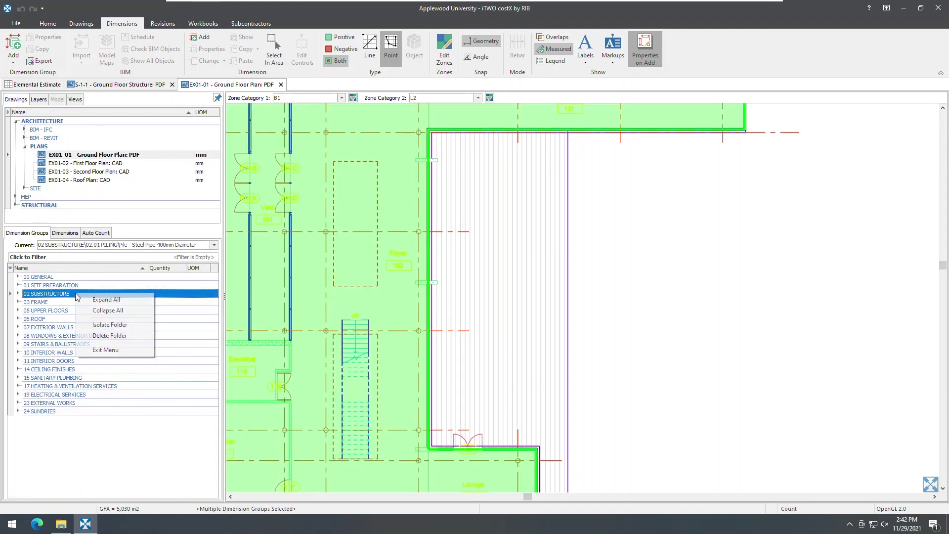
click(91, 301)
click(80, 323)
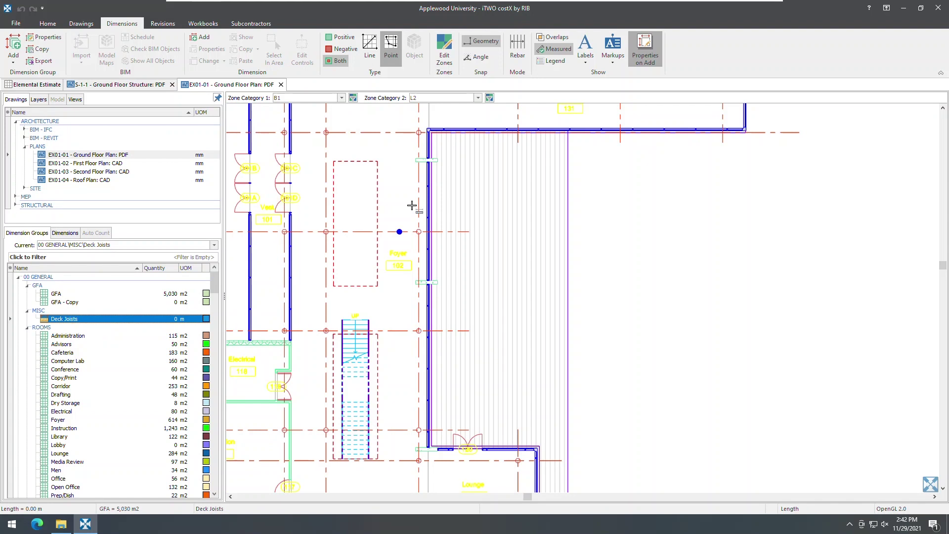
Step: Measure Deck Joists as a top-to-bottom rebar run spread 8.852 m across the hatched floor
click(515, 46)
click(498, 131)
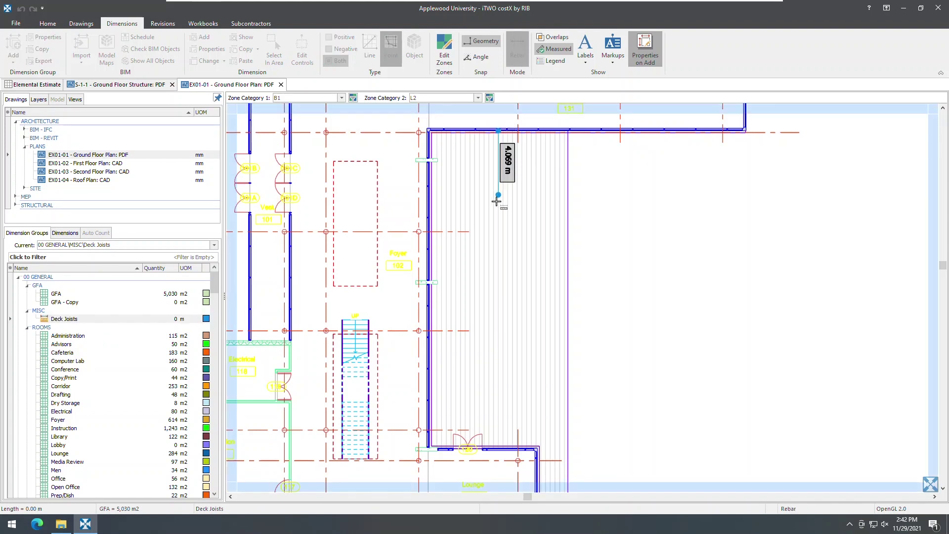
click(497, 434)
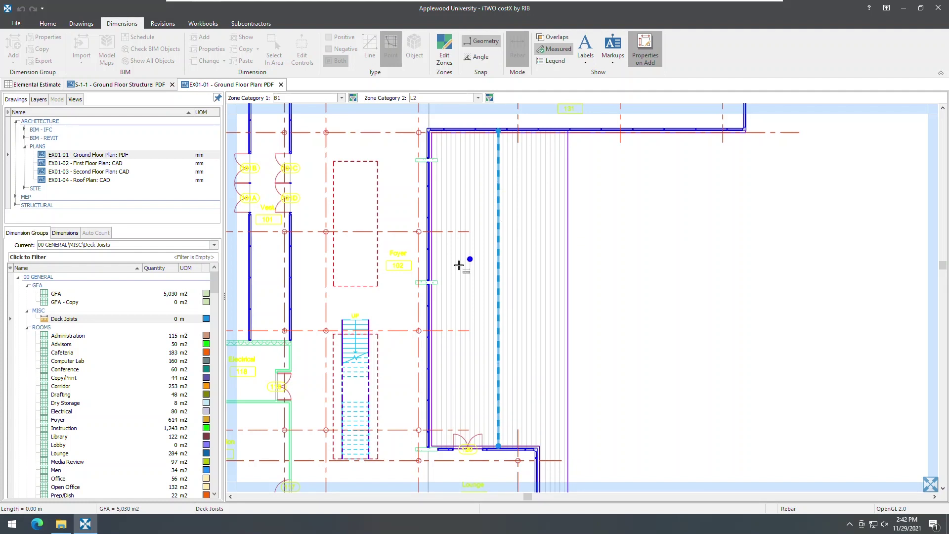
click(428, 280)
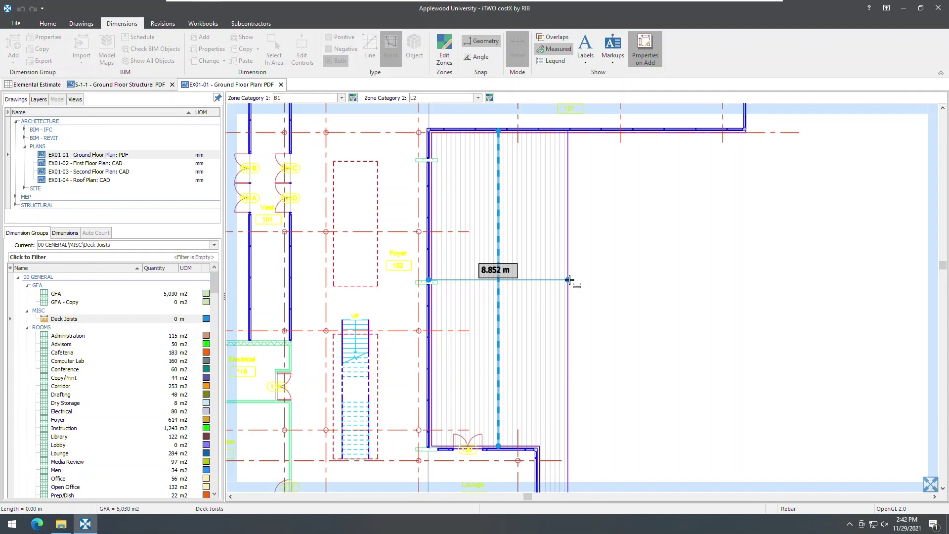
click(570, 280)
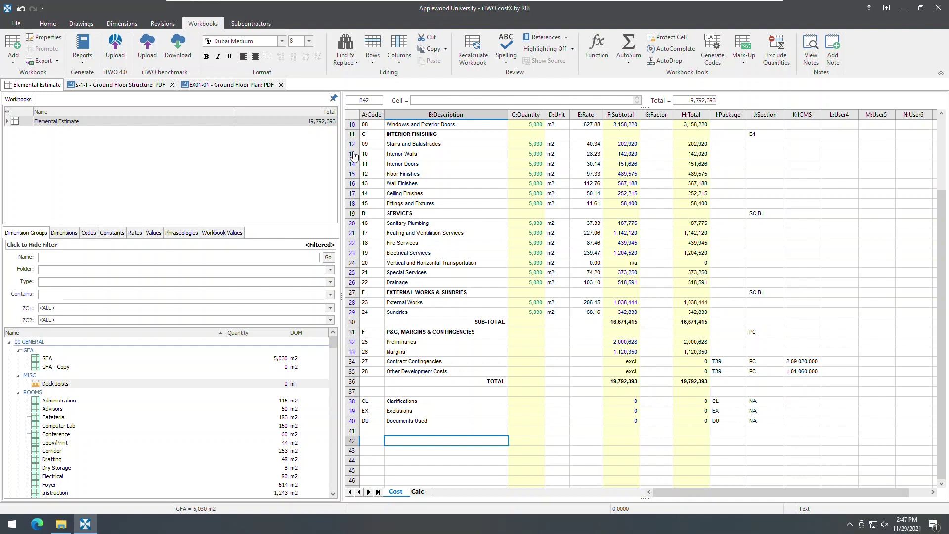
Step: Scroll through the workbook font list and close it without changing the font
click(281, 46)
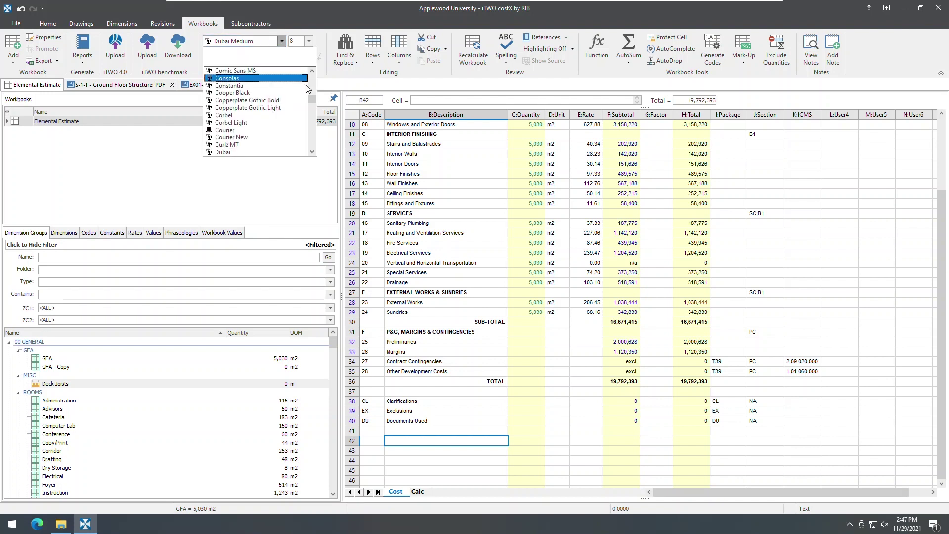
mouse_move(311, 101)
mouse_down()
mouse_move(311, 125)
mouse_move(312, 106)
mouse_up()
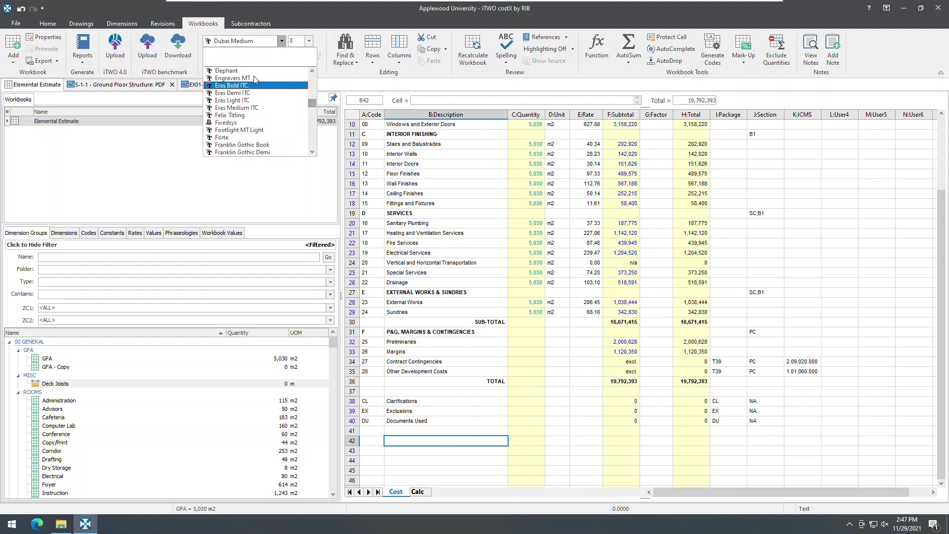
click(214, 43)
Step: Set the cell font to Dubai Medium, then reopen the font list to preview other fonts
text(T)
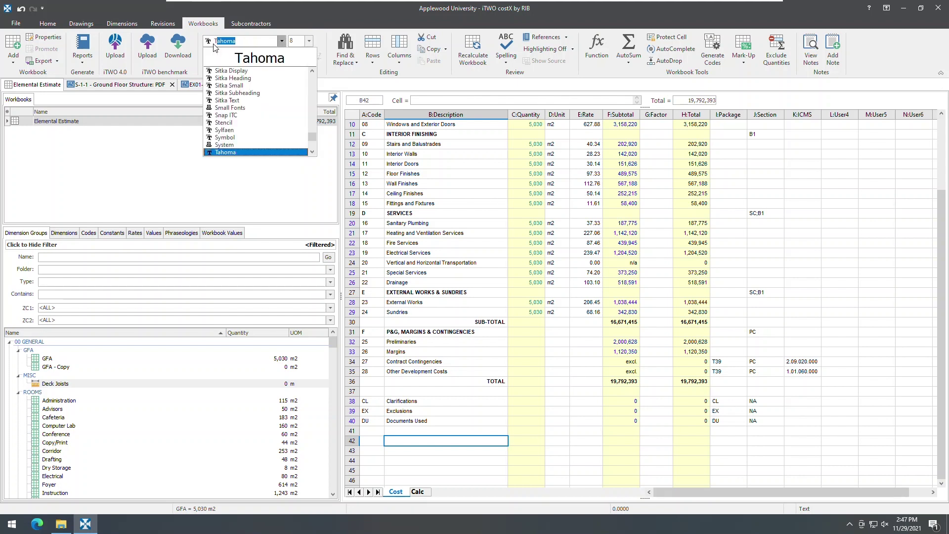
text(imes)
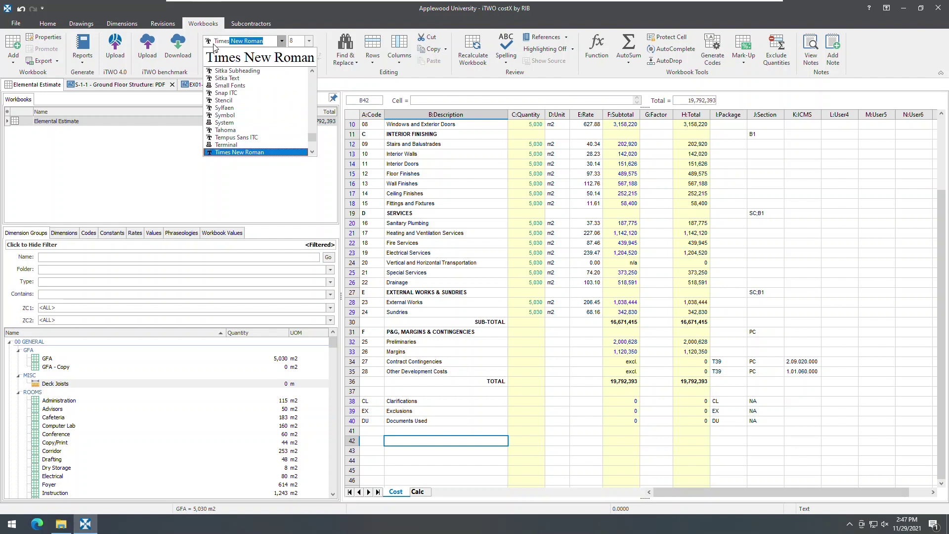
key(BackSpace)
key(BackSpace)
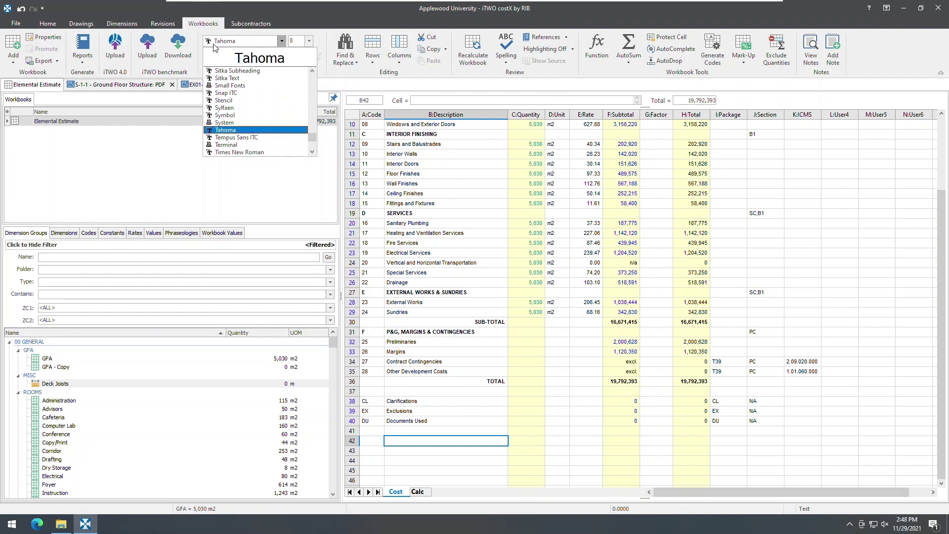
key(BackSpace)
text(Dubai)
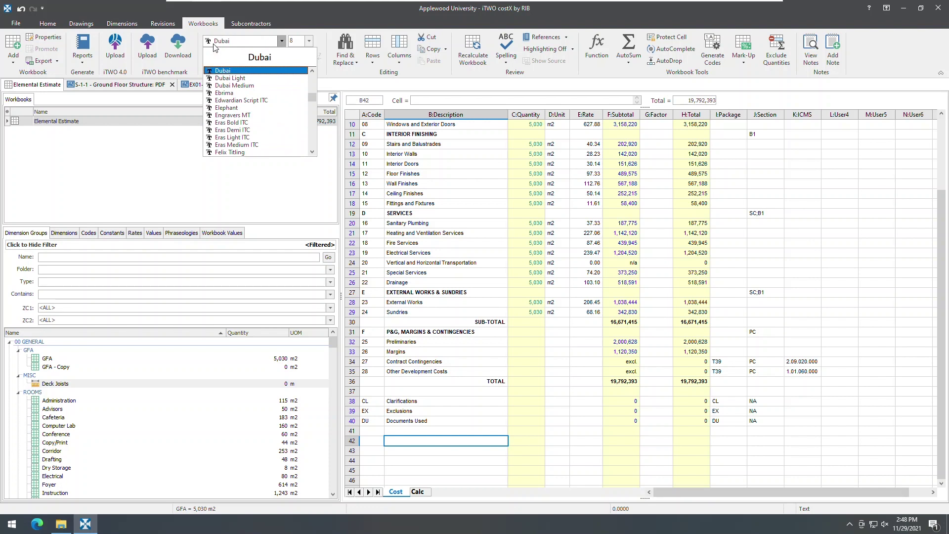
click(230, 87)
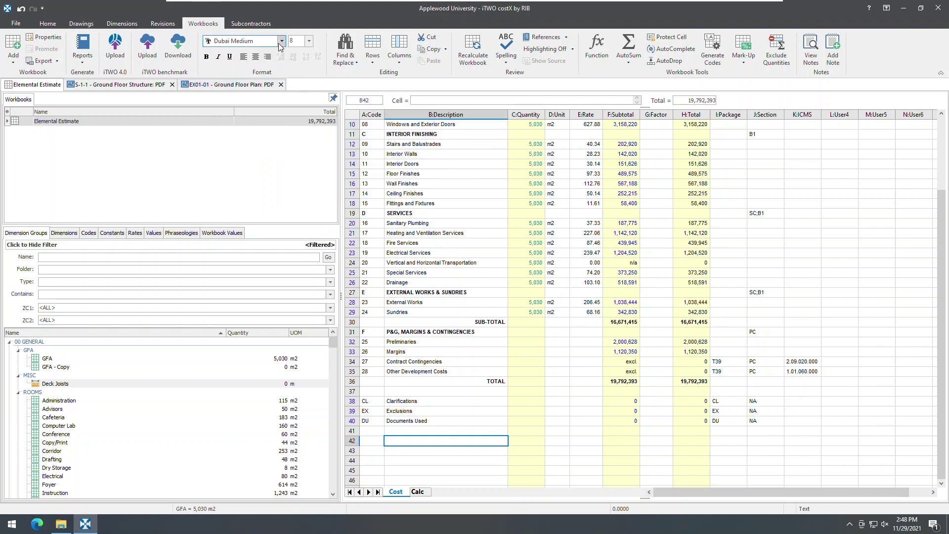
click(281, 42)
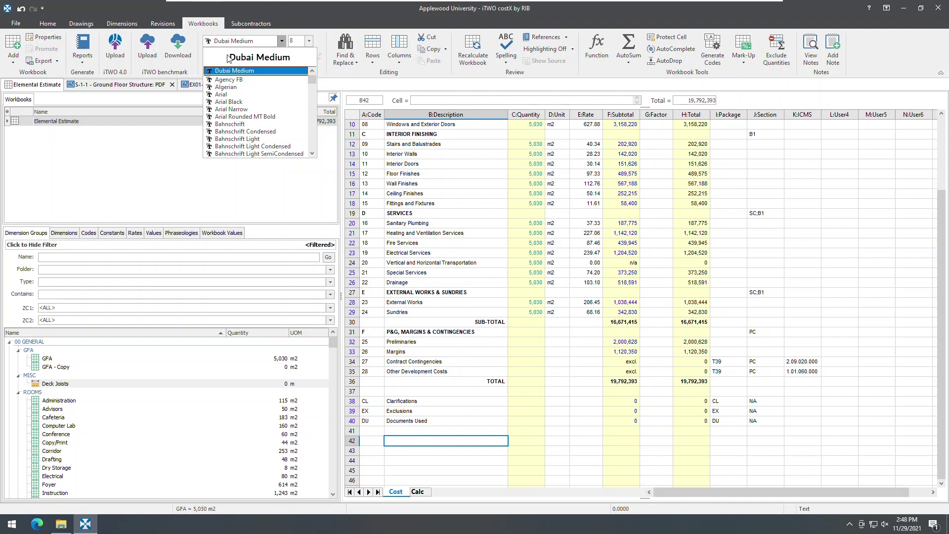
key(Down)
key(Down)
key(Down)
key(Down)
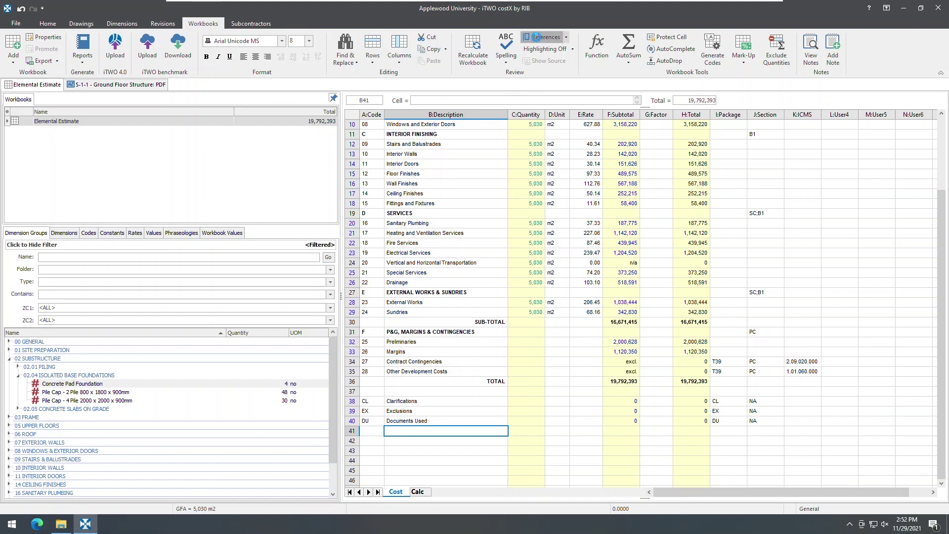
Step: Check the dimension group references report, then open Concrete Pad Foundation's properties on the Ground Floor Structure drawing
click(535, 37)
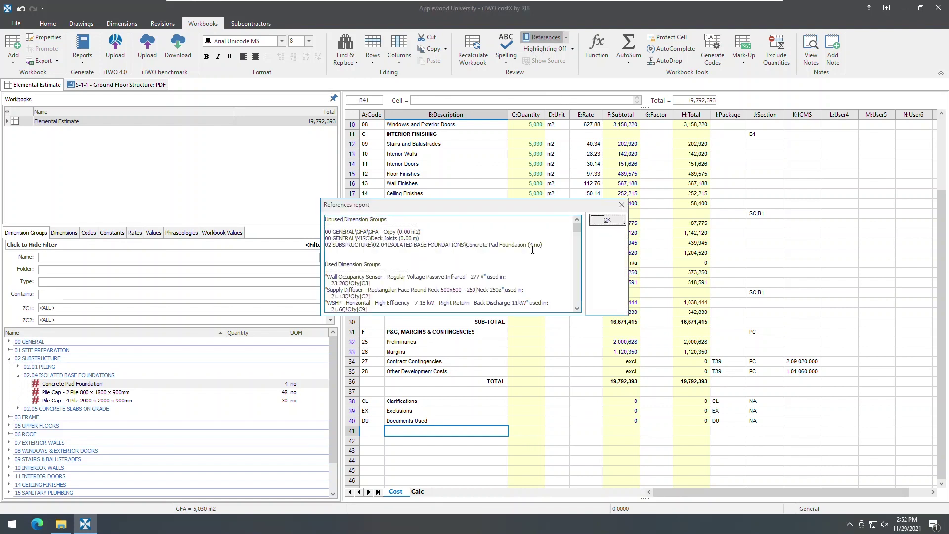
click(606, 220)
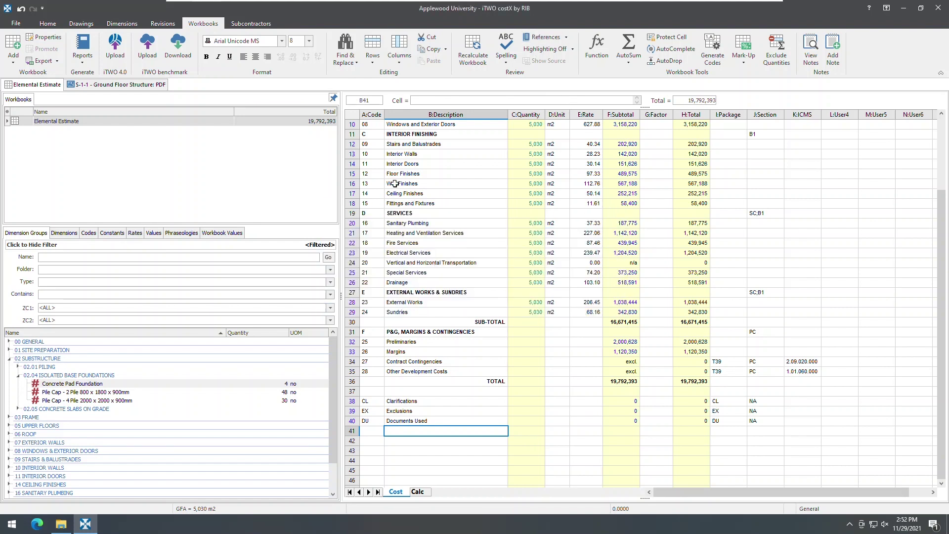
click(111, 85)
click(94, 320)
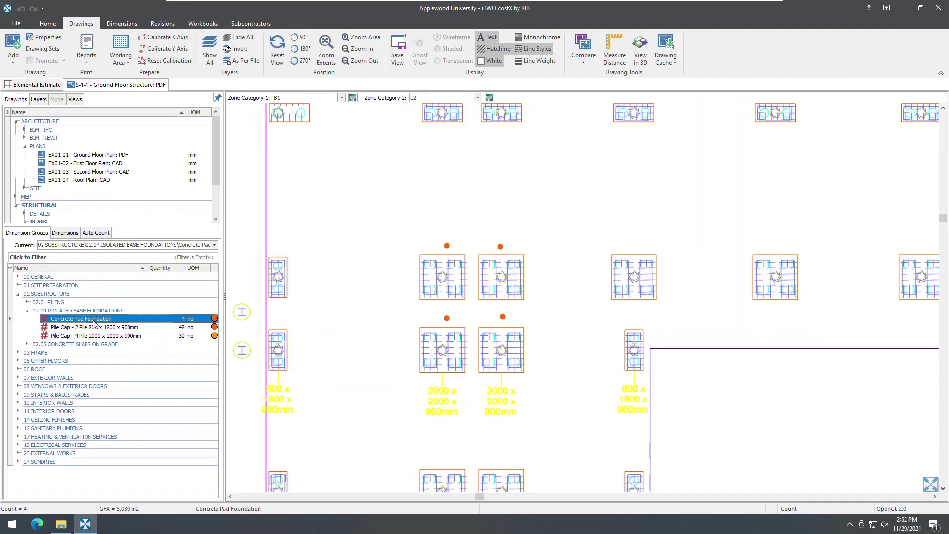
double_click(94, 324)
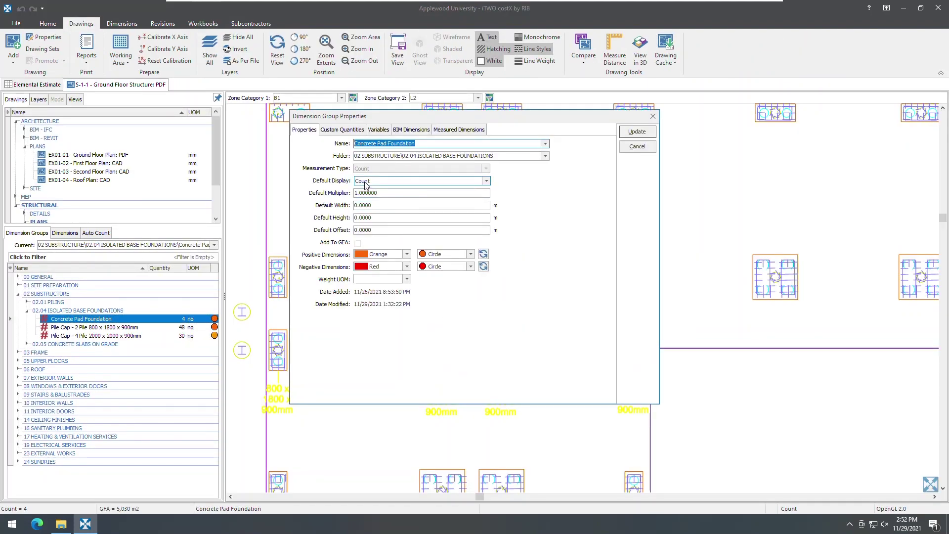
Step: Set Concrete Pad Foundation's default display to Volume, keep unreferenced variables, and recheck References
click(487, 181)
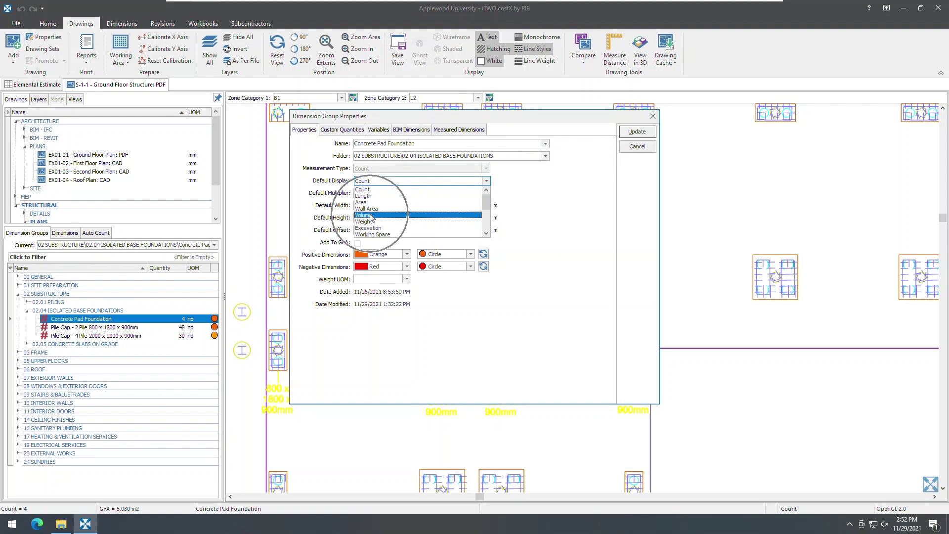
click(371, 215)
click(636, 132)
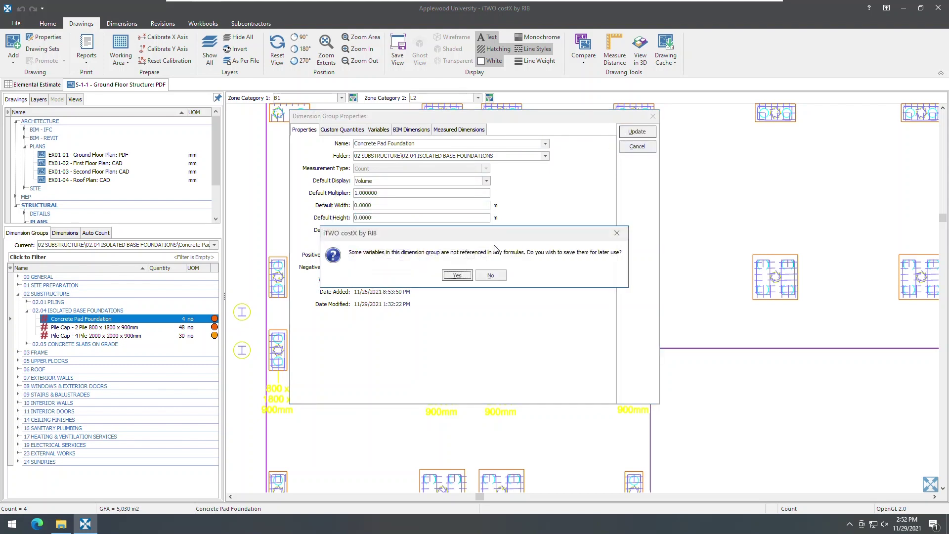
click(457, 275)
click(42, 86)
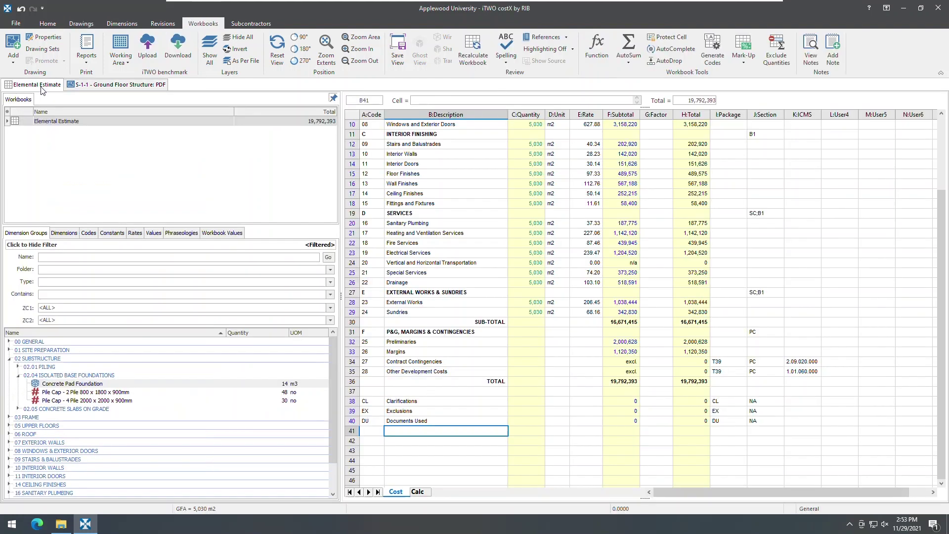
click(541, 39)
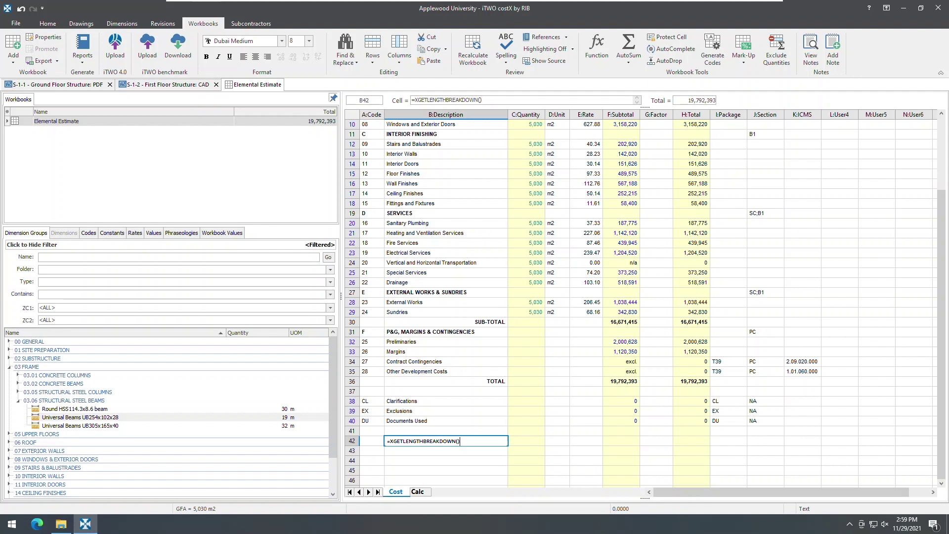
Step: Clear the XGETLENGTHBREAKDOWN formula in B42 and switch to the S-1-2 First Floor Structure CAD drawing
click(385, 445)
key(Escape)
click(181, 85)
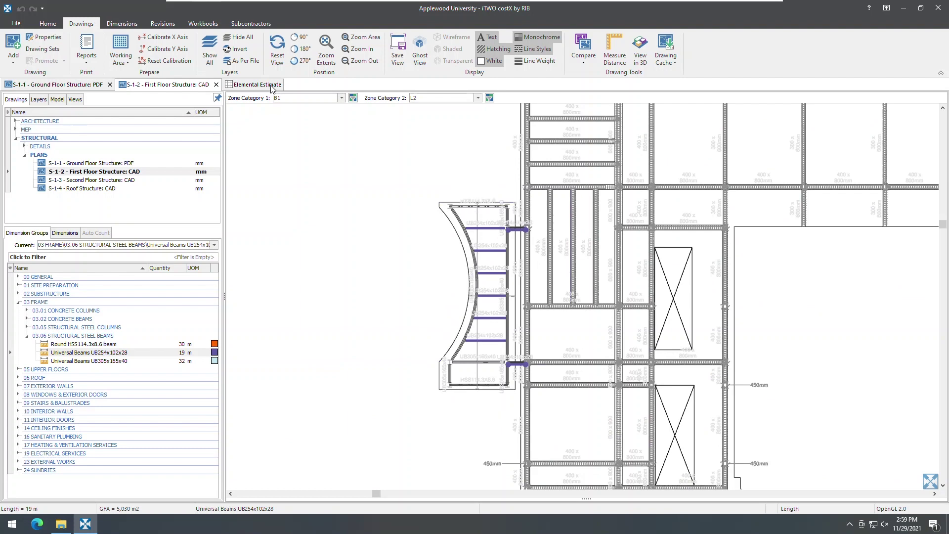
Step: In the Elemental Estimate, set up XGETLENGTHBREAKDOWN with Universal Beams UB254x102x28 as dimension group, then close the dialog
click(255, 88)
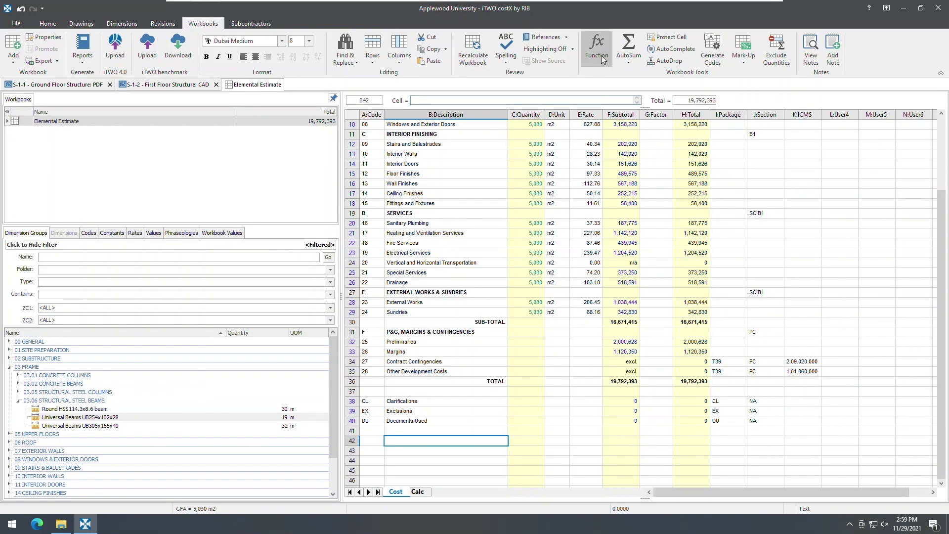
click(596, 48)
click(326, 207)
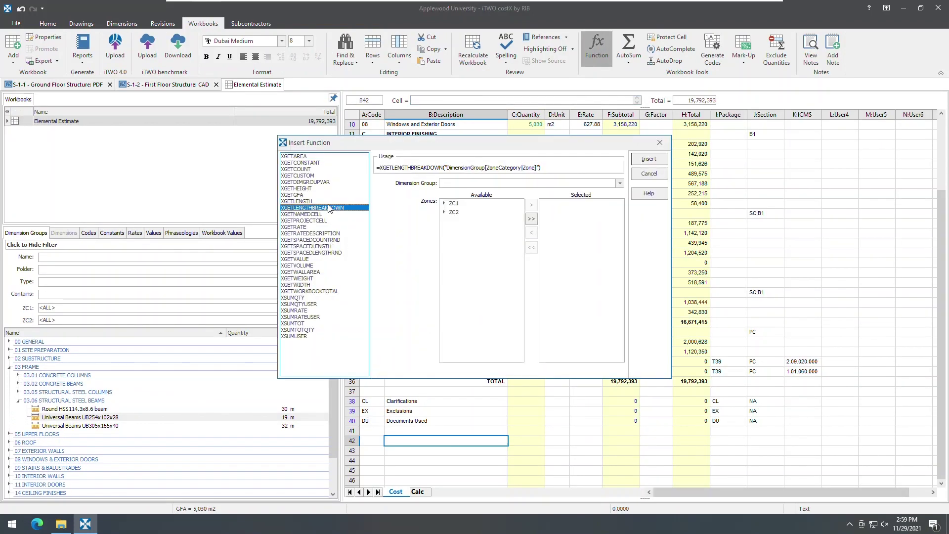
click(495, 182)
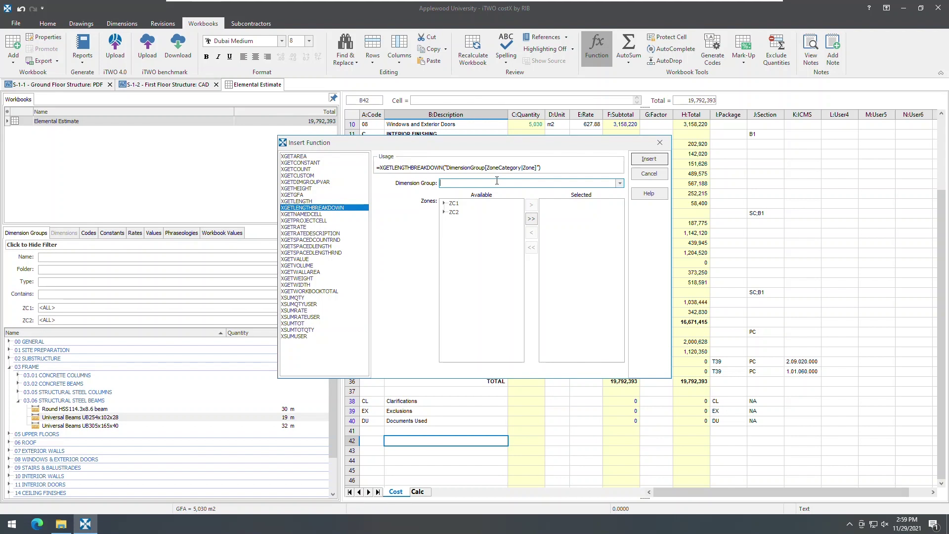
click(496, 182)
click(516, 193)
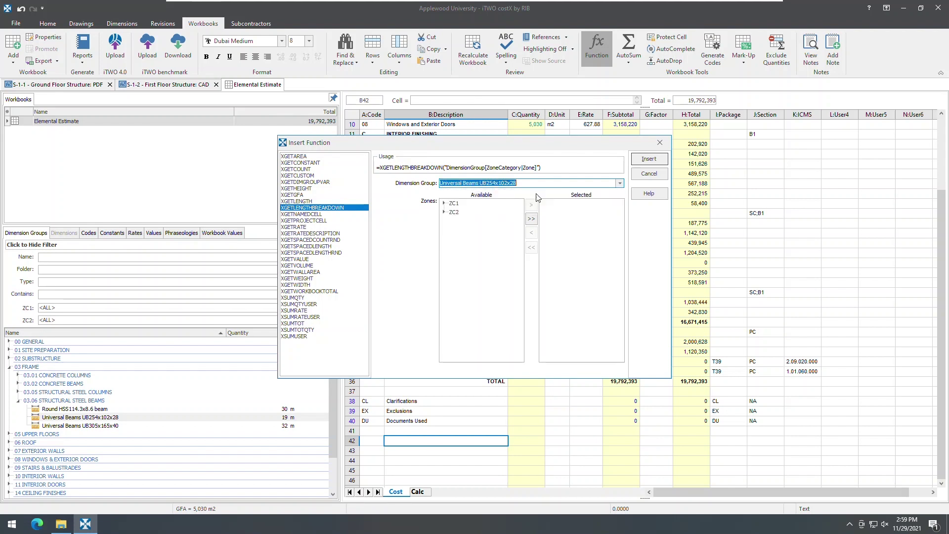
click(646, 160)
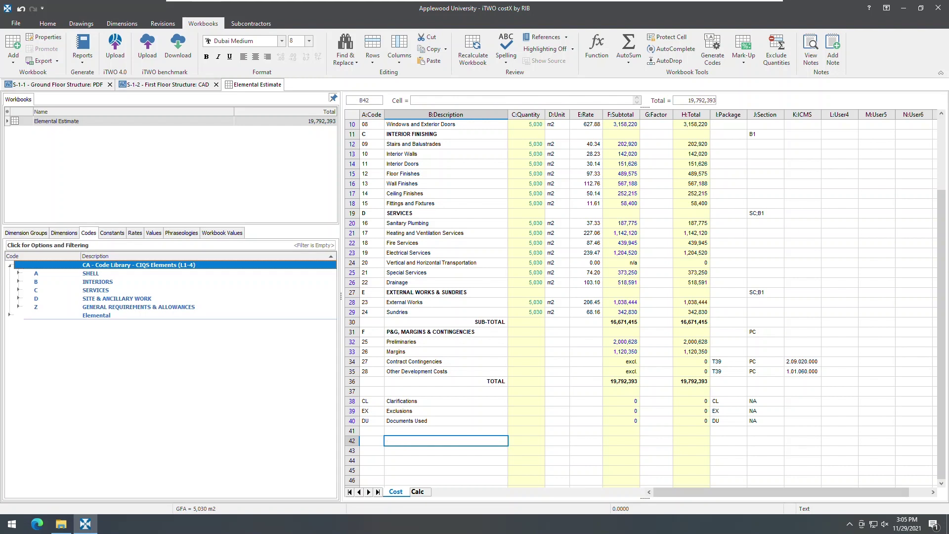
Step: Edit the CA code library and review the parent code options for A1 SUBSTRUCTURE
click(86, 238)
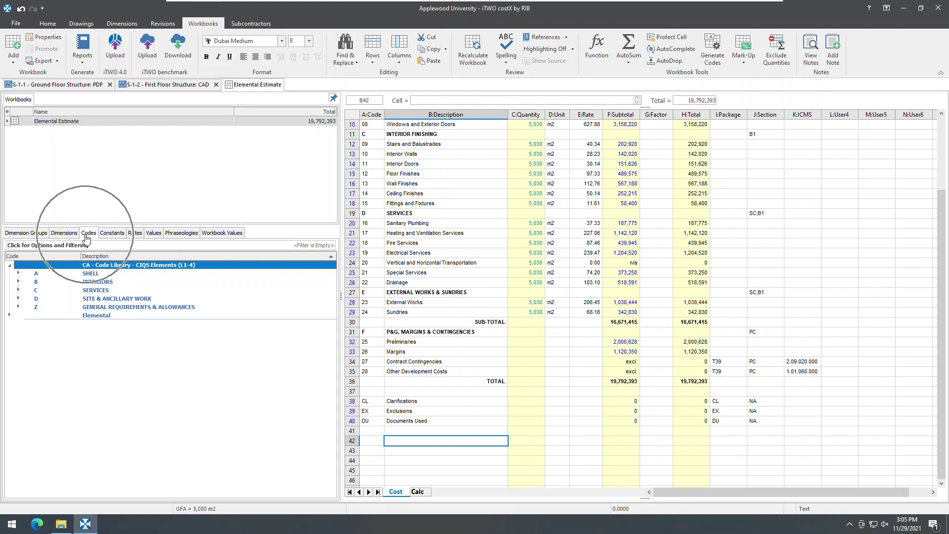
click(78, 267)
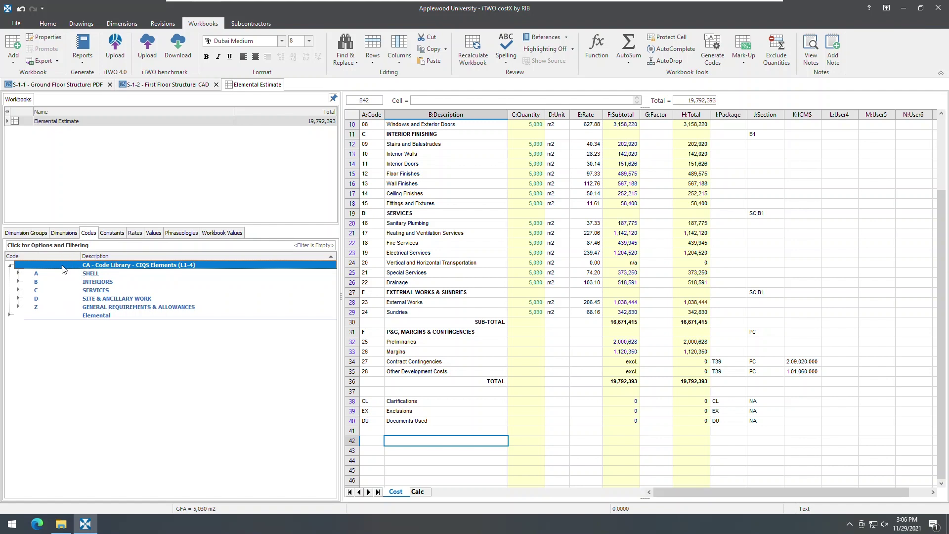
right_click(63, 267)
click(82, 273)
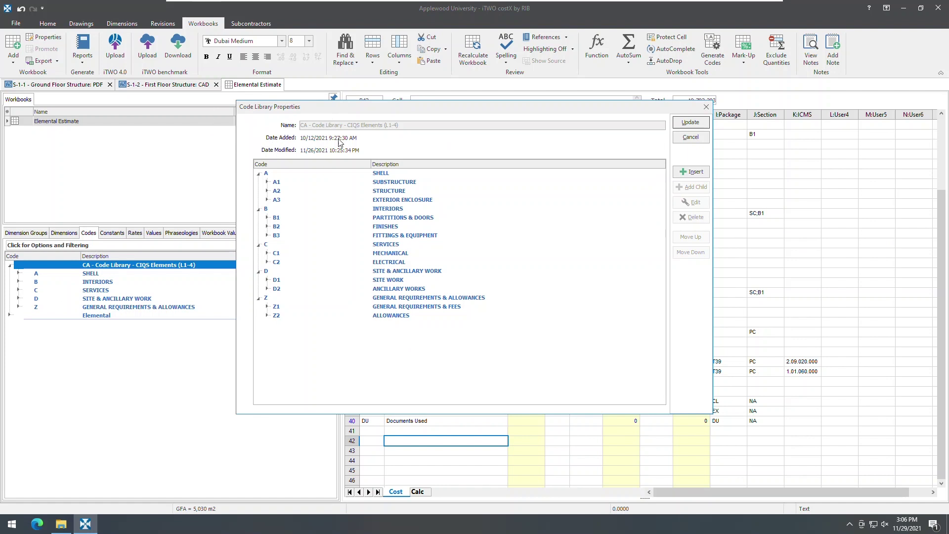
double_click(390, 183)
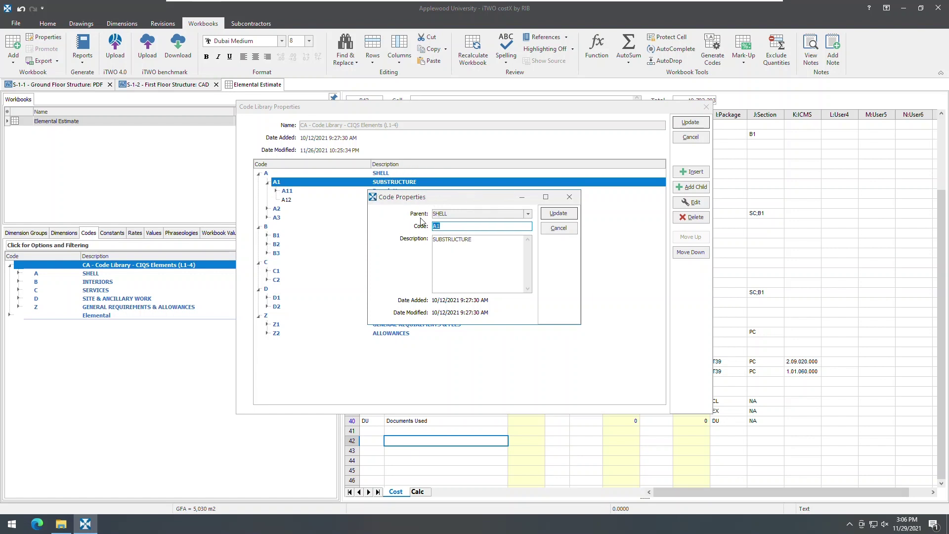
click(528, 214)
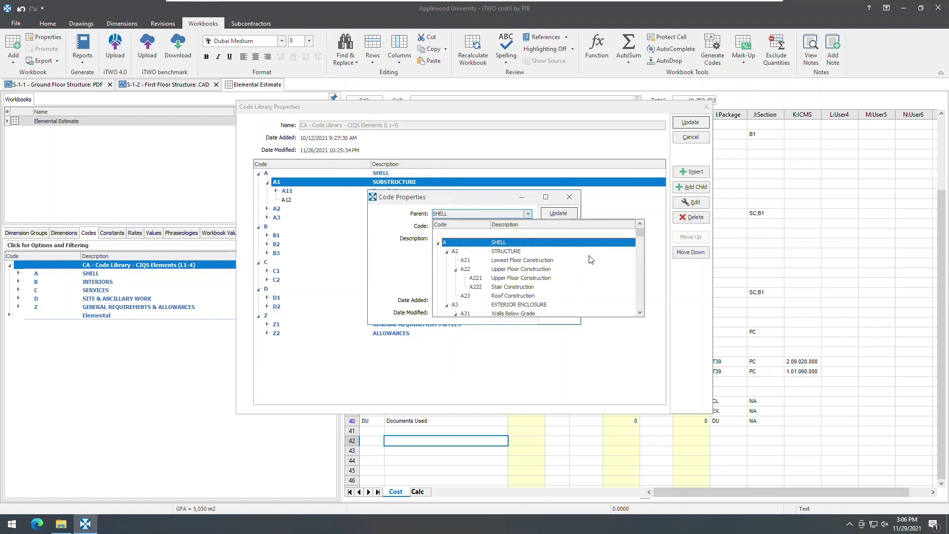
mouse_move(640, 229)
mouse_down()
mouse_move(642, 292)
mouse_move(642, 231)
mouse_up()
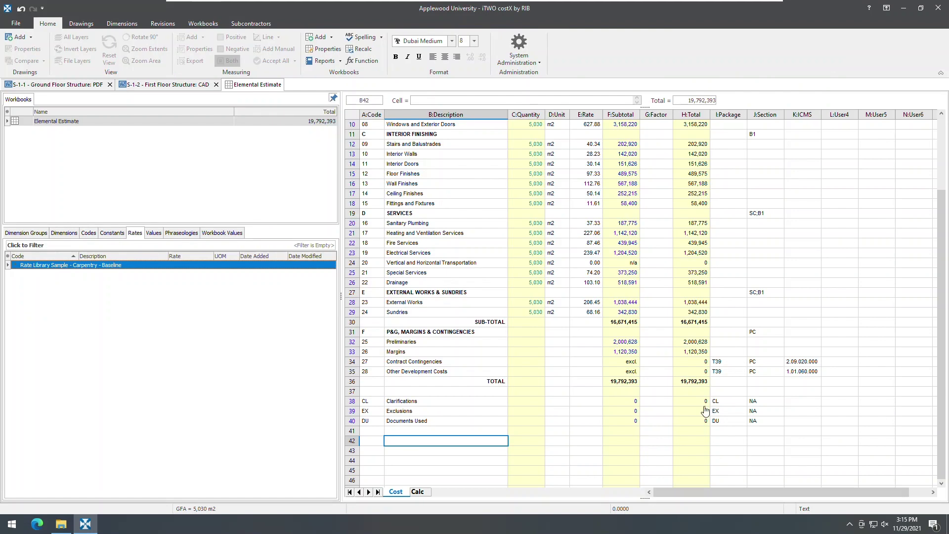
Step: Start a CSV update with the Carpentry - Updated file, cancel it, and open the Carpentry baseline library's items
click(534, 63)
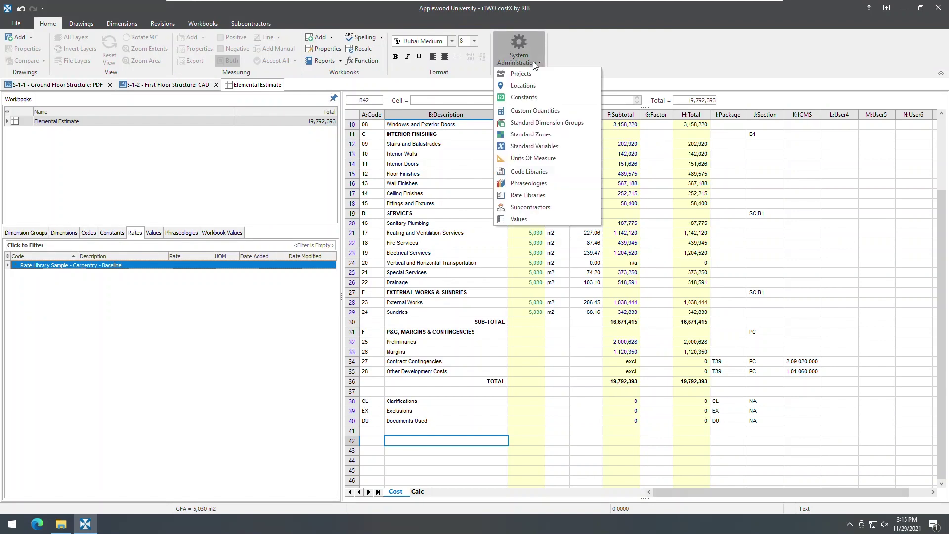
click(527, 195)
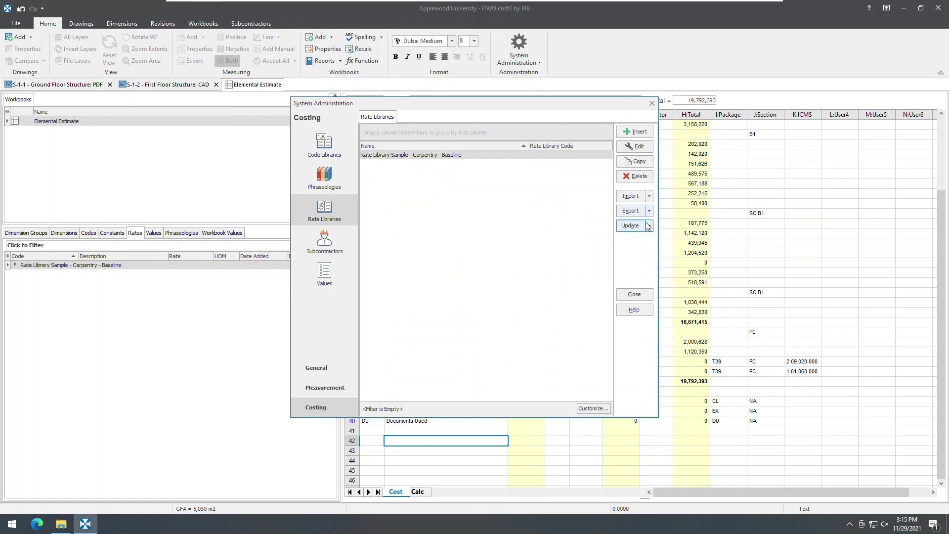
click(648, 225)
click(648, 240)
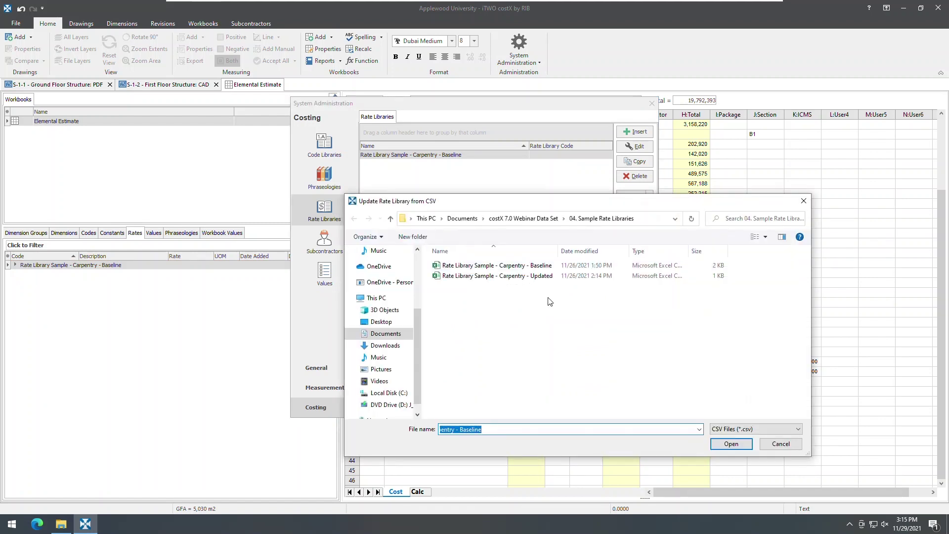
double_click(541, 278)
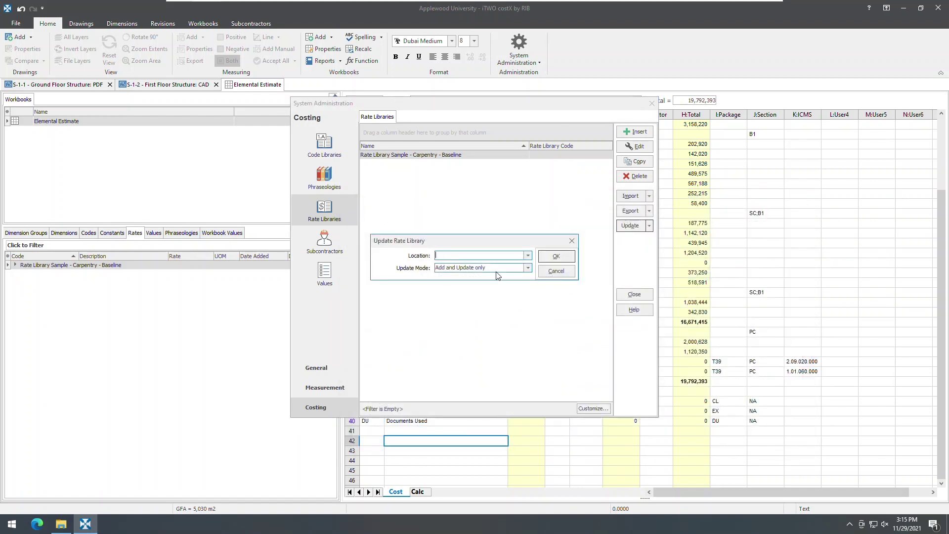
click(551, 271)
double_click(444, 156)
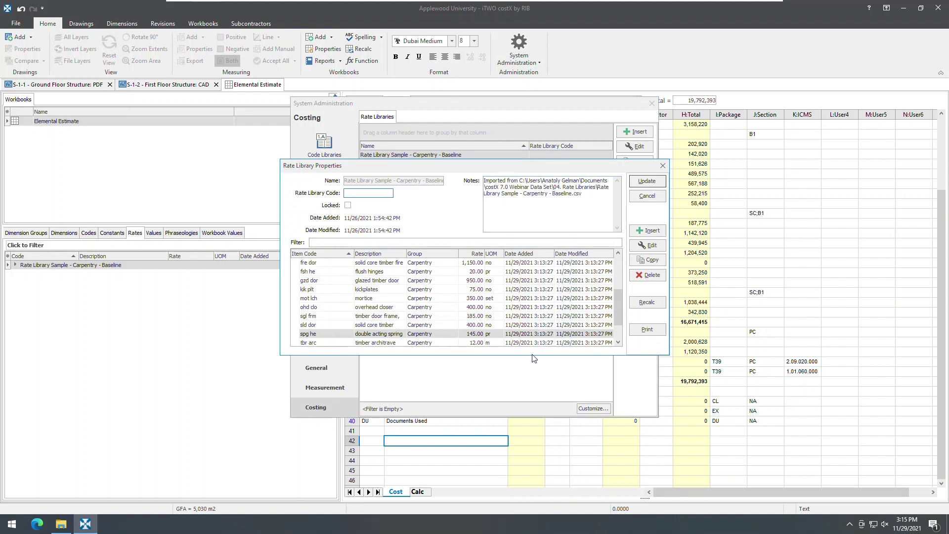
drag(618, 311, 620, 262)
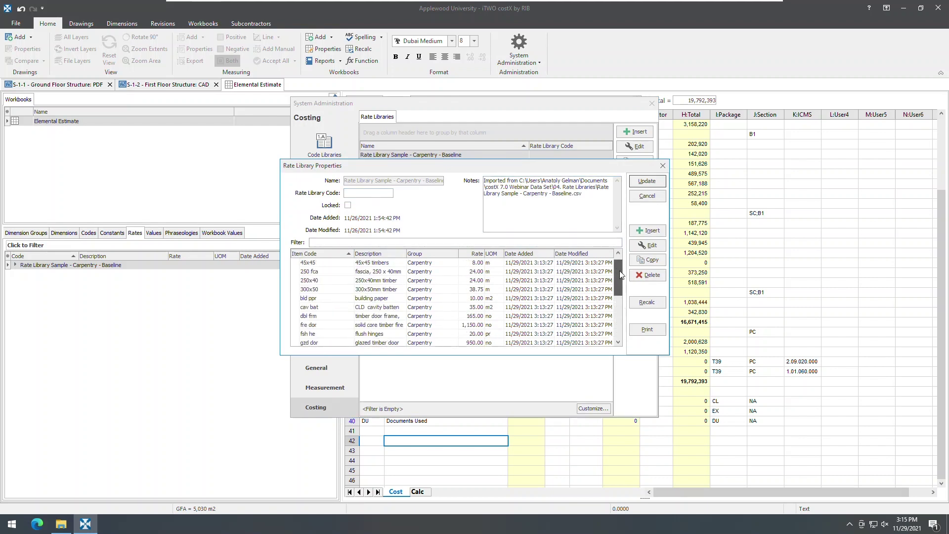
Step: Update the rate library from the Updated CSV, deleting existing rates, into Default Location, and recalculate
click(643, 197)
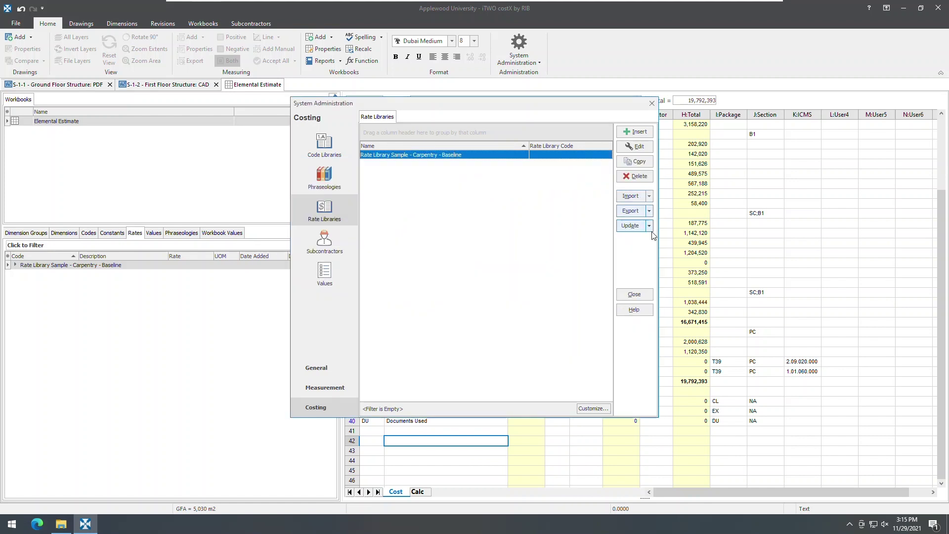
click(649, 226)
click(633, 239)
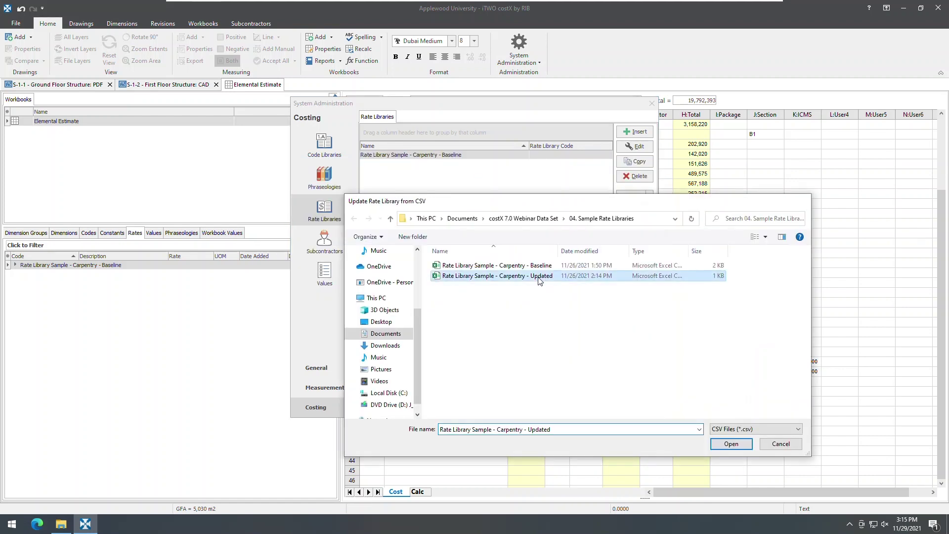
double_click(541, 277)
click(506, 268)
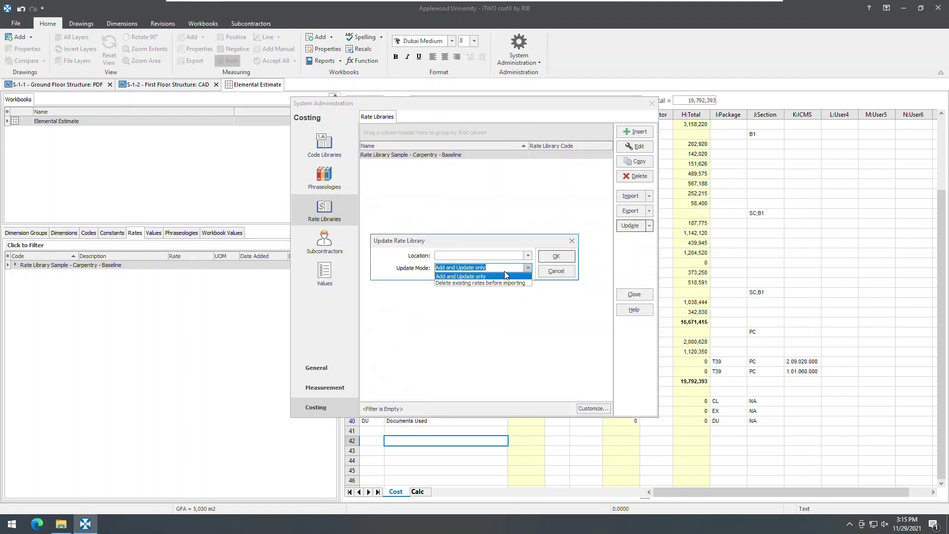
click(469, 283)
click(528, 256)
click(459, 264)
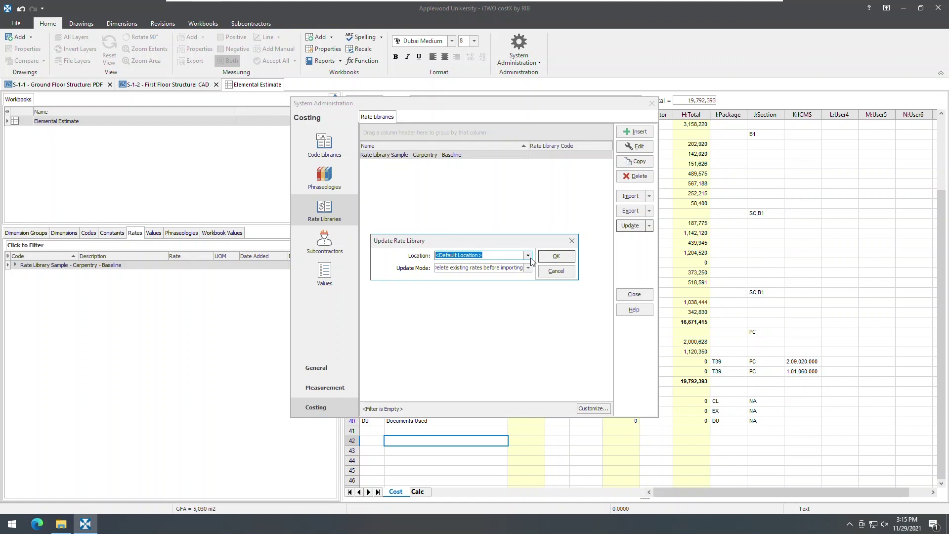
click(556, 256)
click(456, 275)
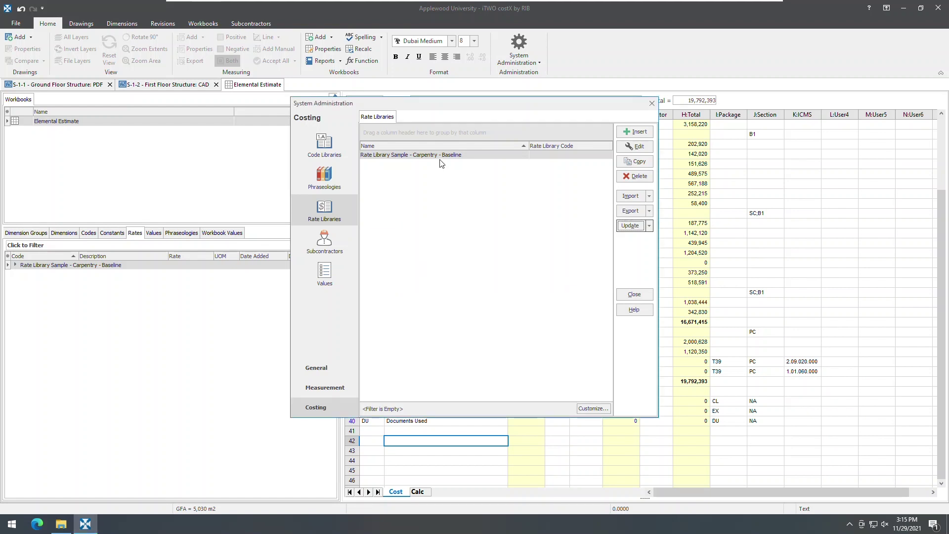
double_click(439, 156)
click(295, 263)
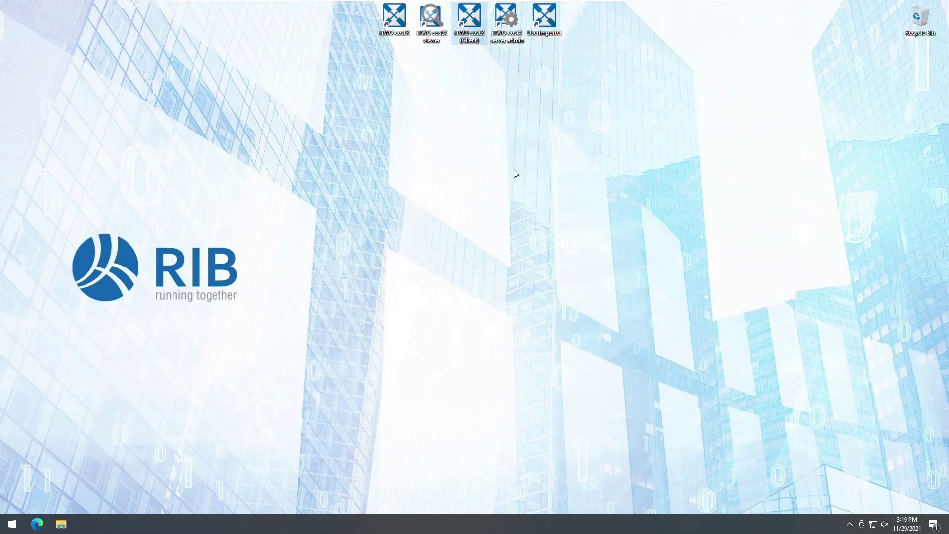
Step: Launch the iTWO costX Client and switch its server from 127.0.0.1 to localhost
double_click(481, 40)
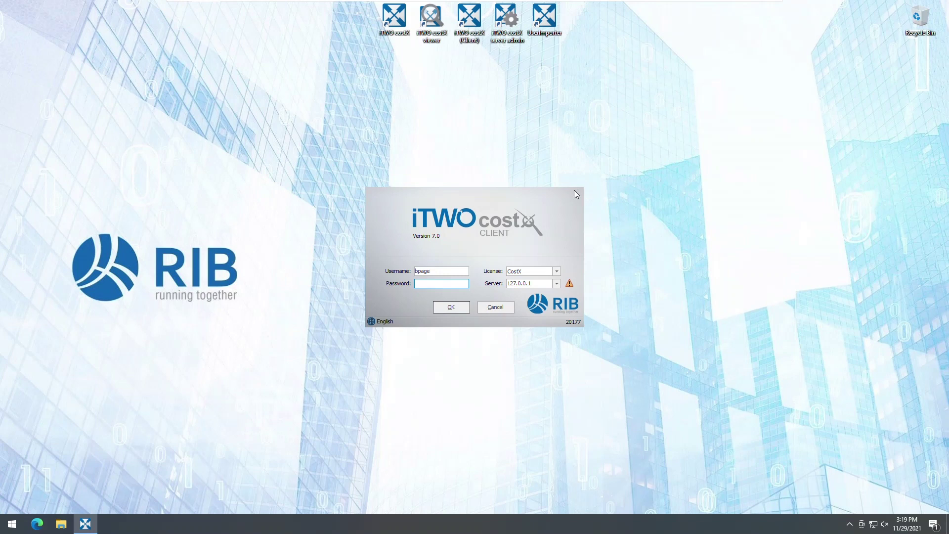
click(405, 283)
click(556, 284)
click(558, 286)
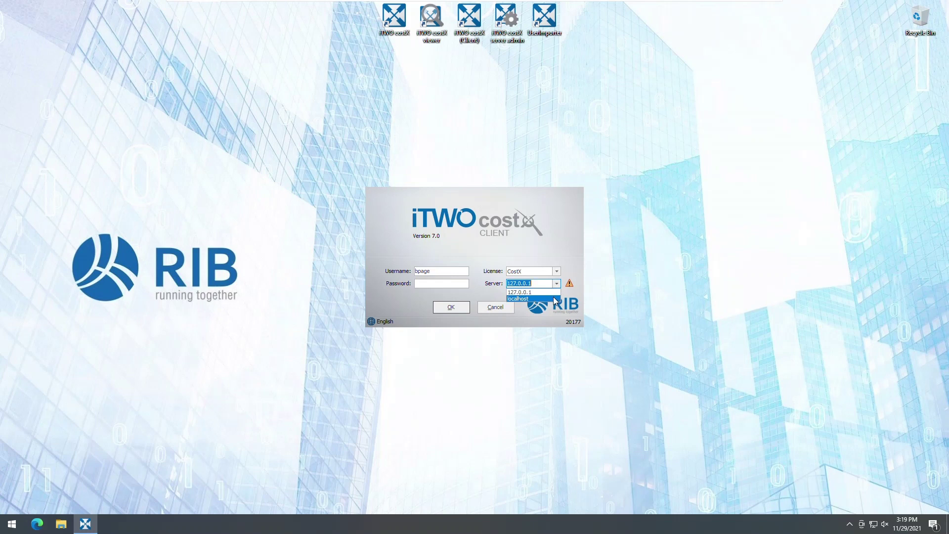
click(553, 298)
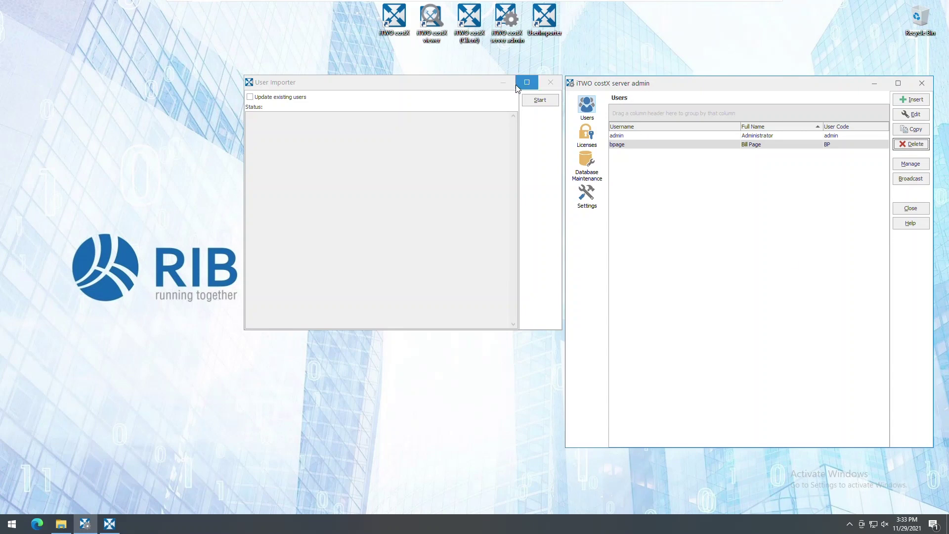
Step: Bring the User Importer forward, locate its folder, and close the server admin window
click(268, 88)
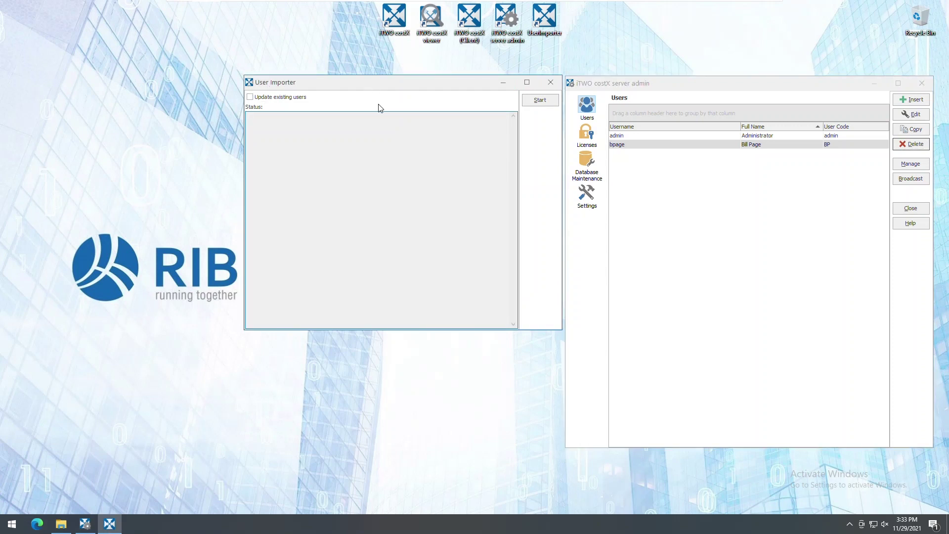
click(61, 524)
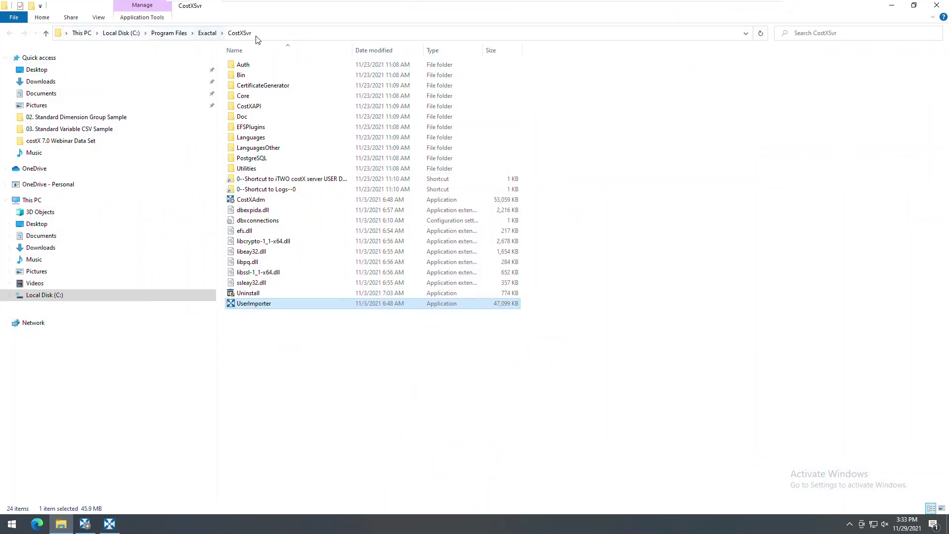
click(893, 5)
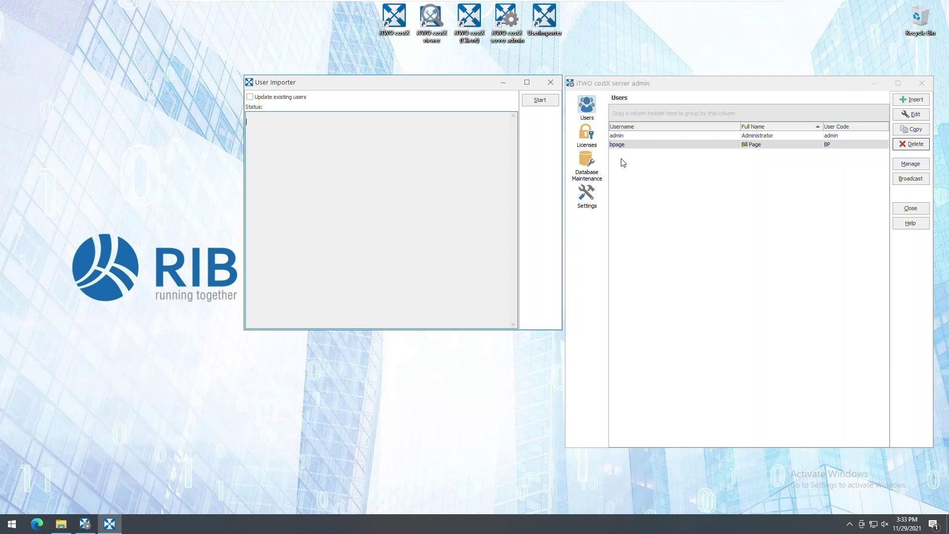
click(922, 83)
Step: Import users from the Import User Sample spreadsheet, close the importer, and sign back into server admin
click(524, 103)
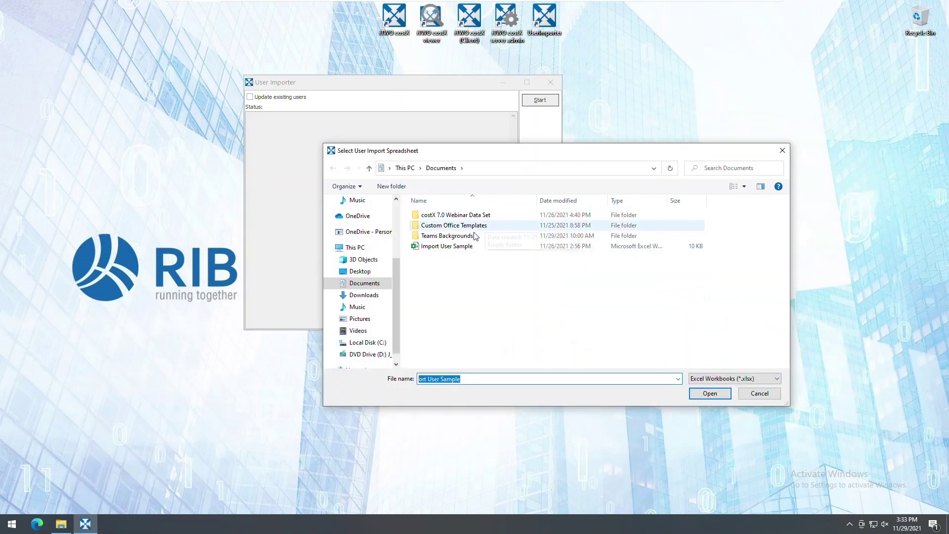
click(449, 247)
double_click(449, 247)
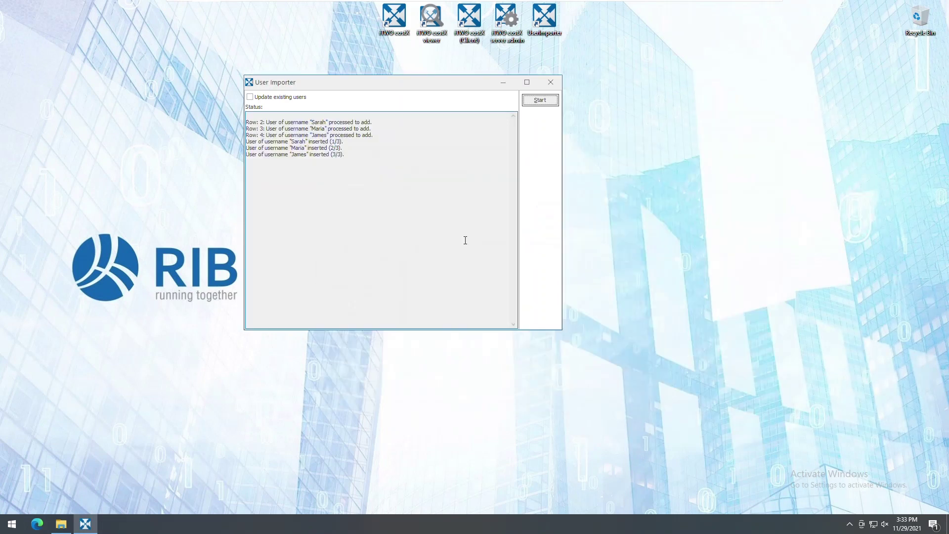
click(550, 82)
double_click(519, 37)
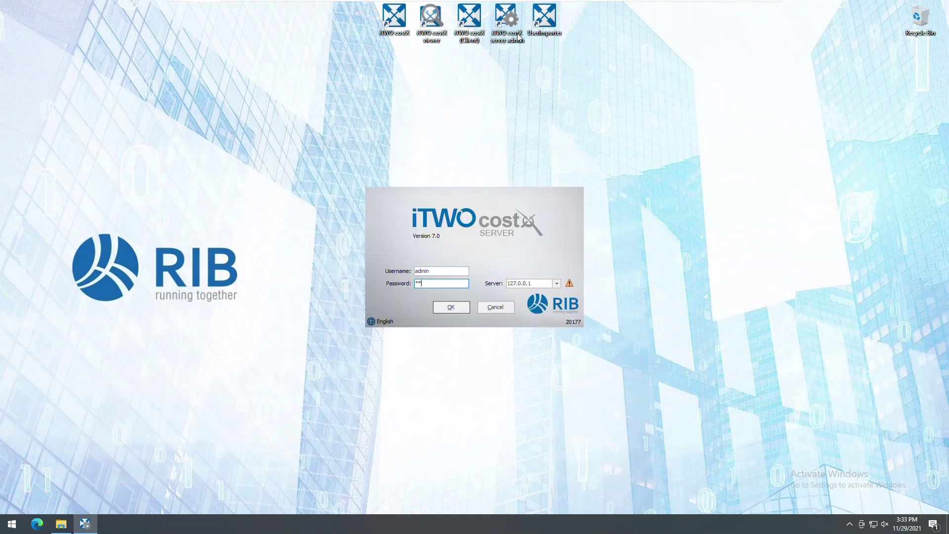
key(Return)
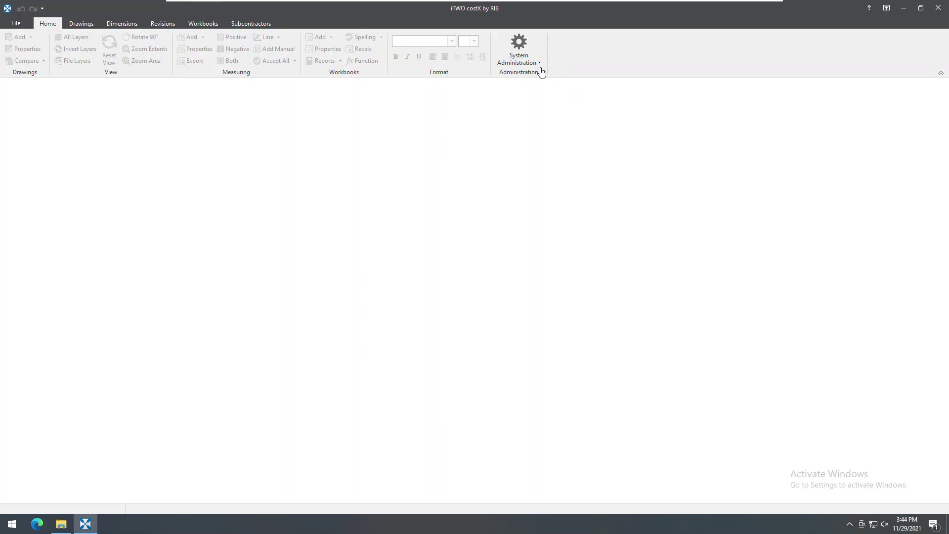
Step: Download phraseologies from RIB TechWeb, then measure the Conference room area on the ground floor plan
click(529, 60)
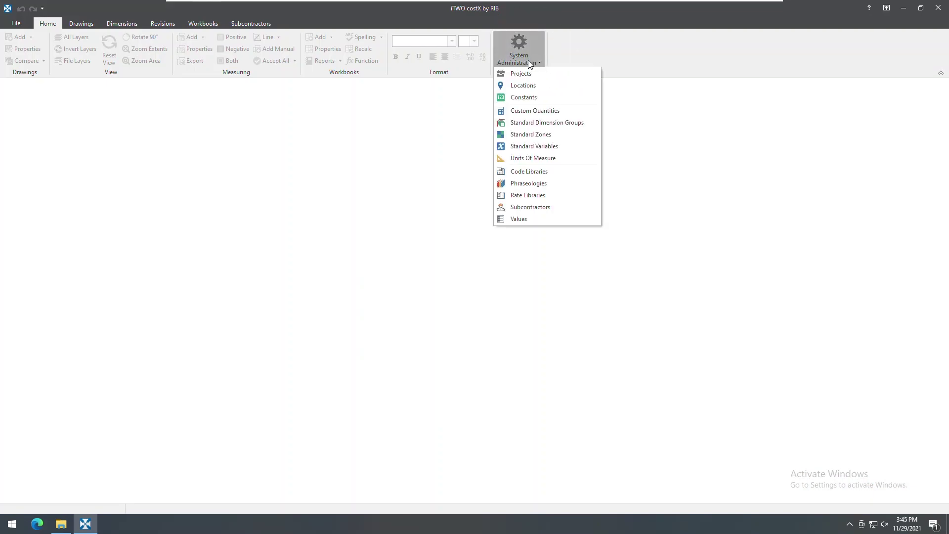
click(528, 183)
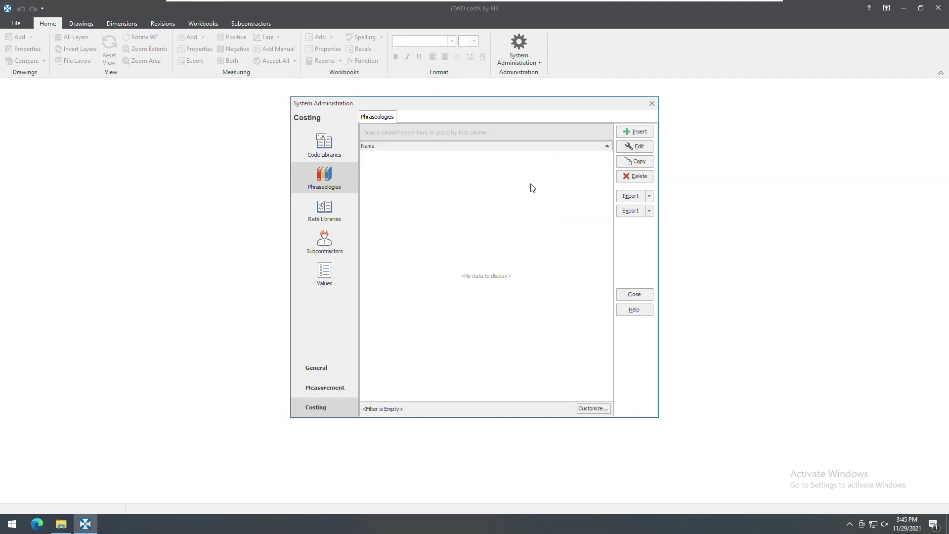
click(650, 197)
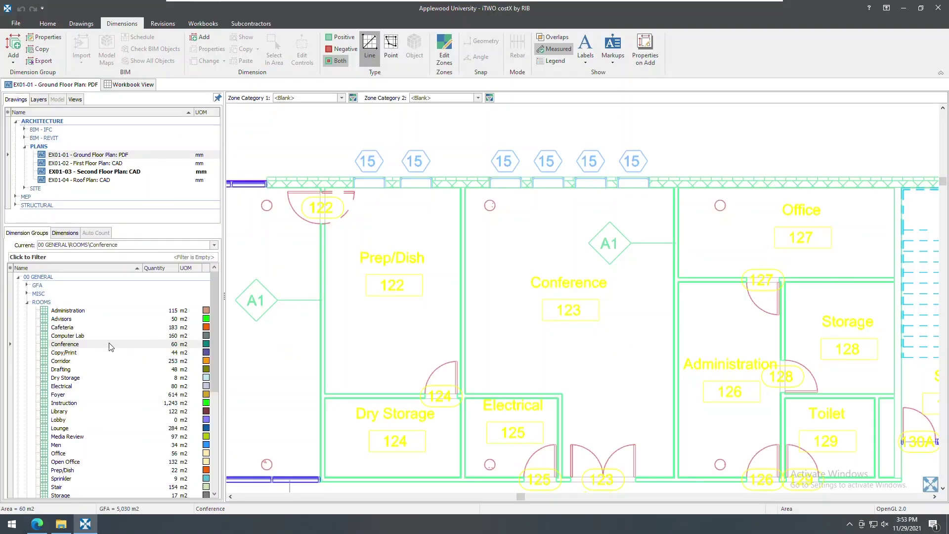
click(110, 344)
click(511, 338)
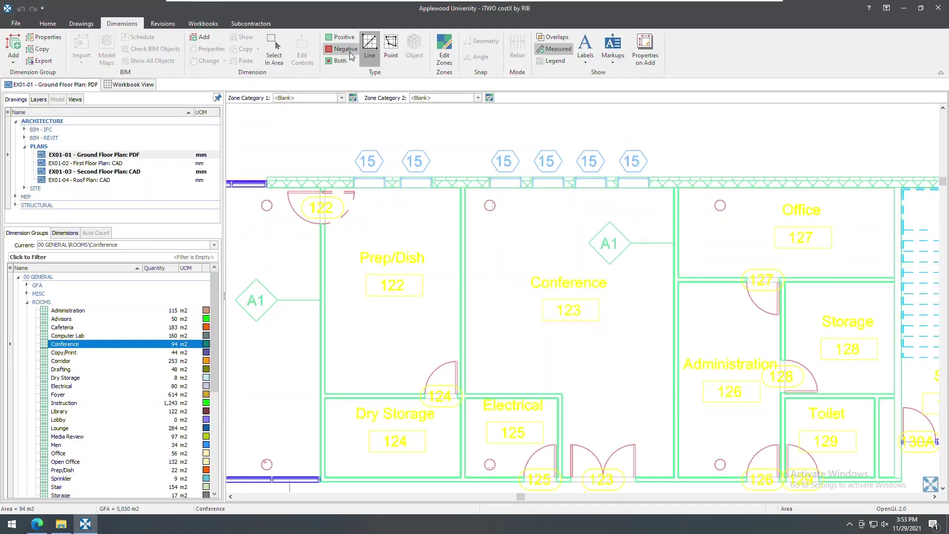
Step: Cut the column circle out of Conference and merge the lower doorway area into an L-shaped 102 m2 area
click(490, 206)
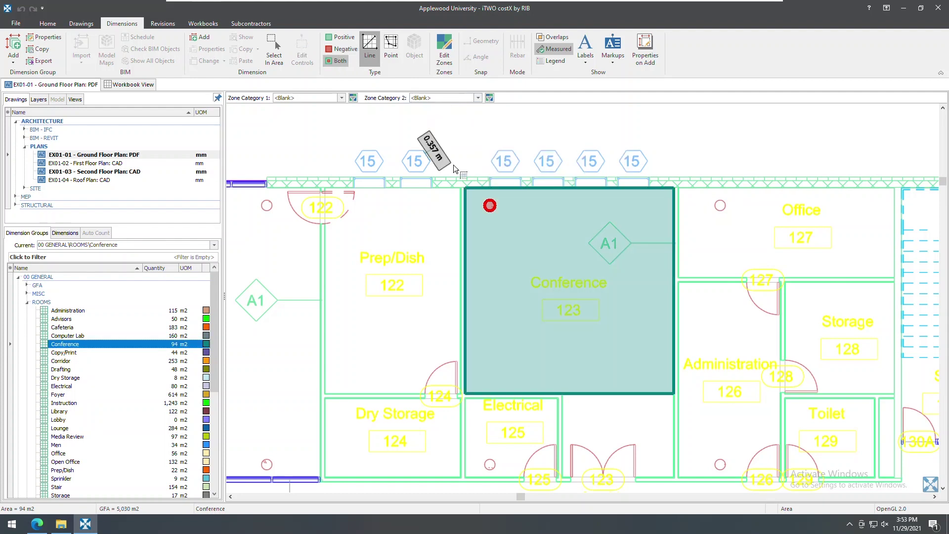
right_click(489, 206)
mouse_move(568, 261)
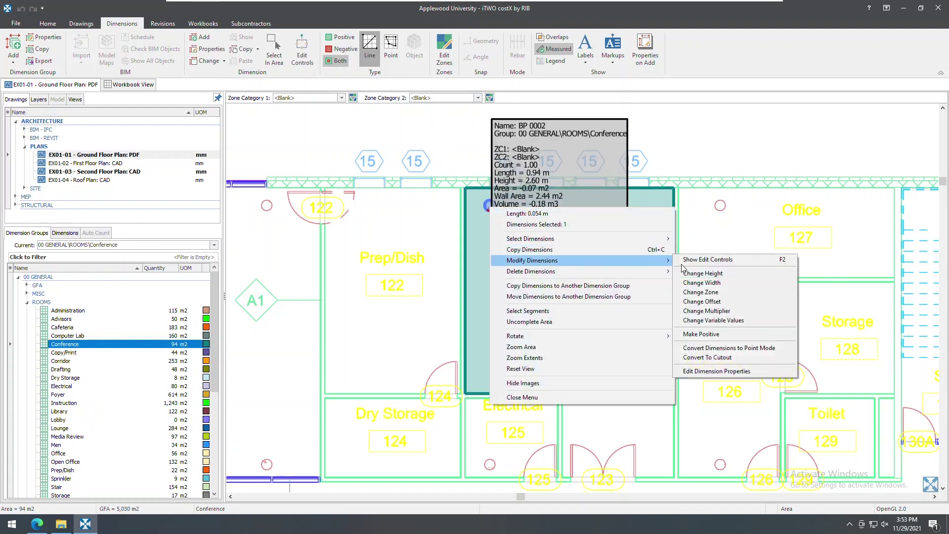
click(706, 357)
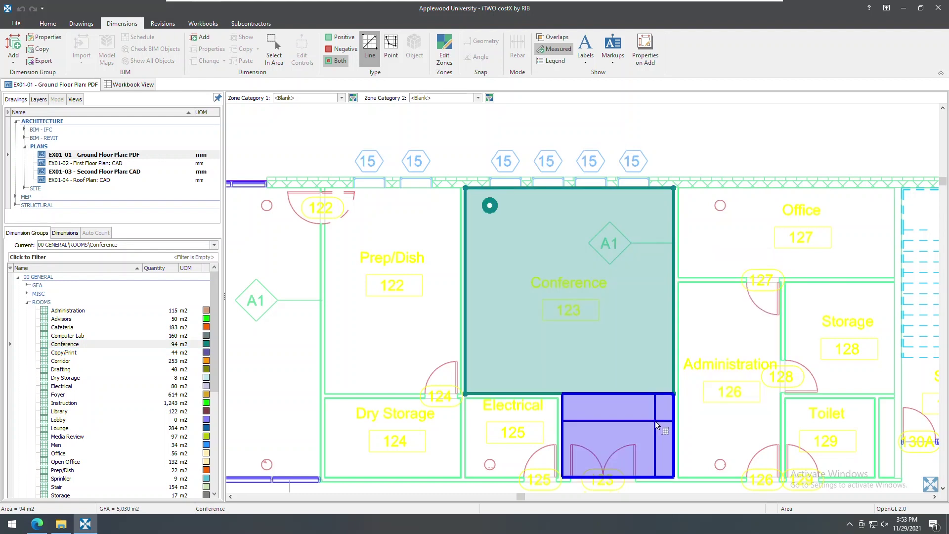
click(654, 420)
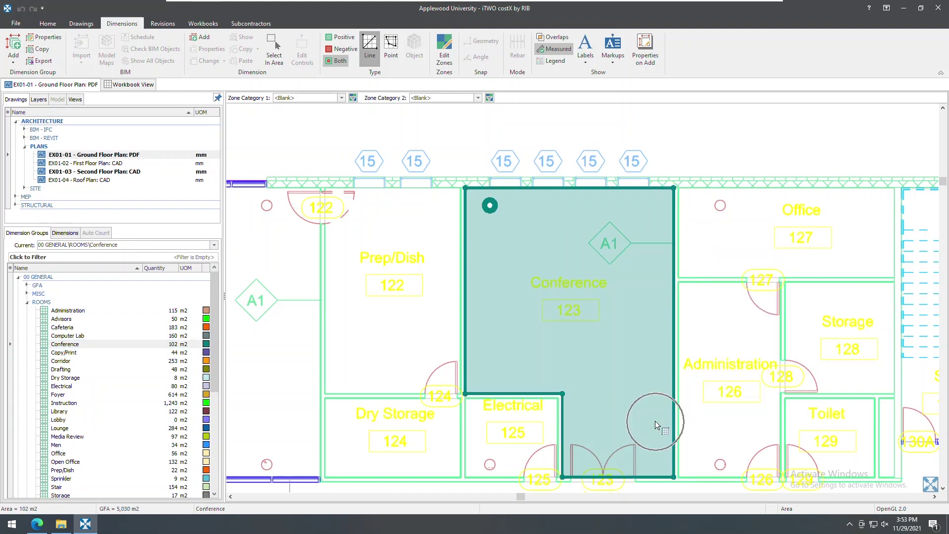
click(498, 220)
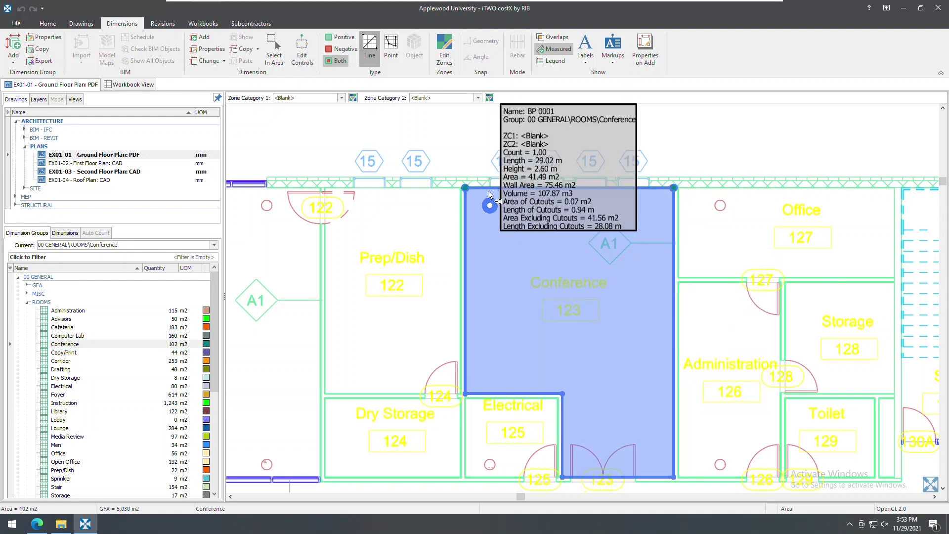